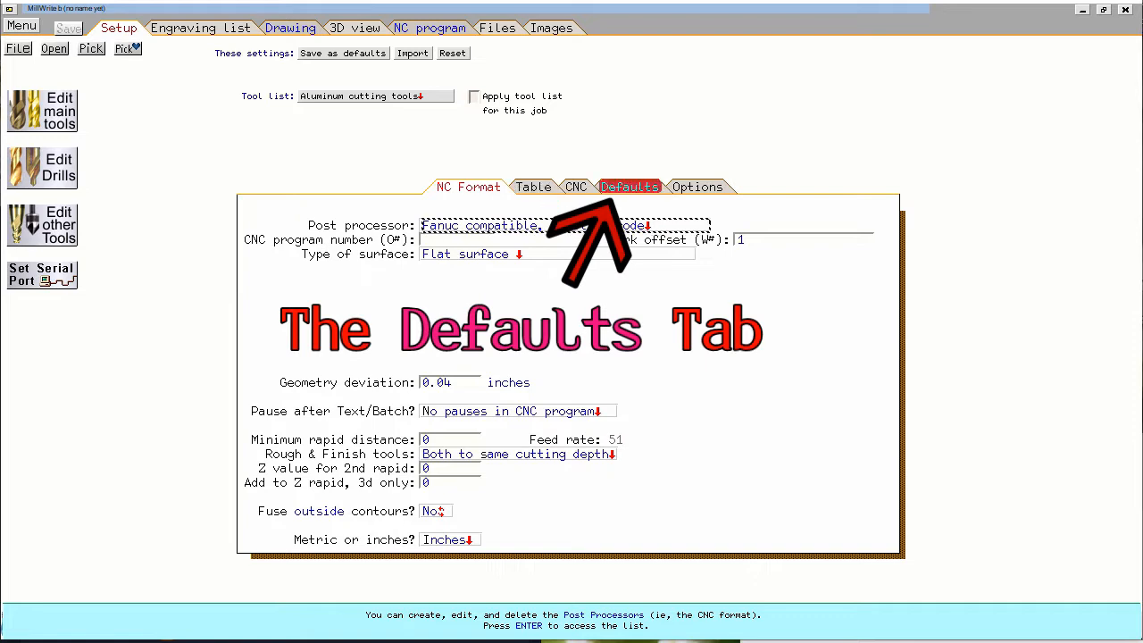
- Review the Defaults settings, and set the drawing page's user buttons to the DXF and STL files group
left_click(634, 189)
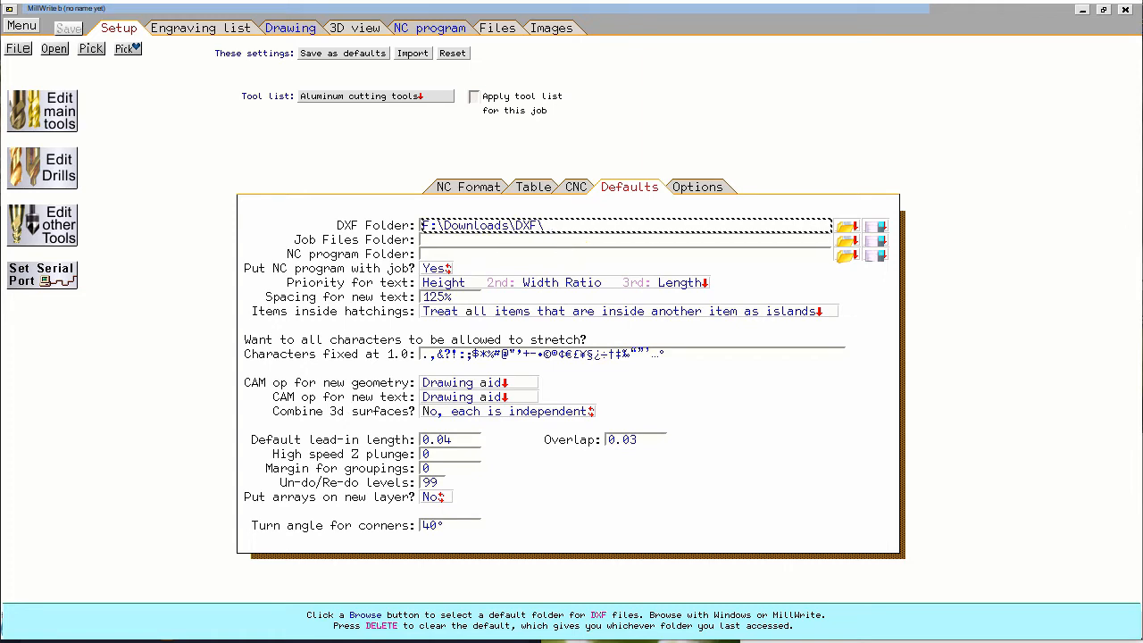
left_click(290, 28)
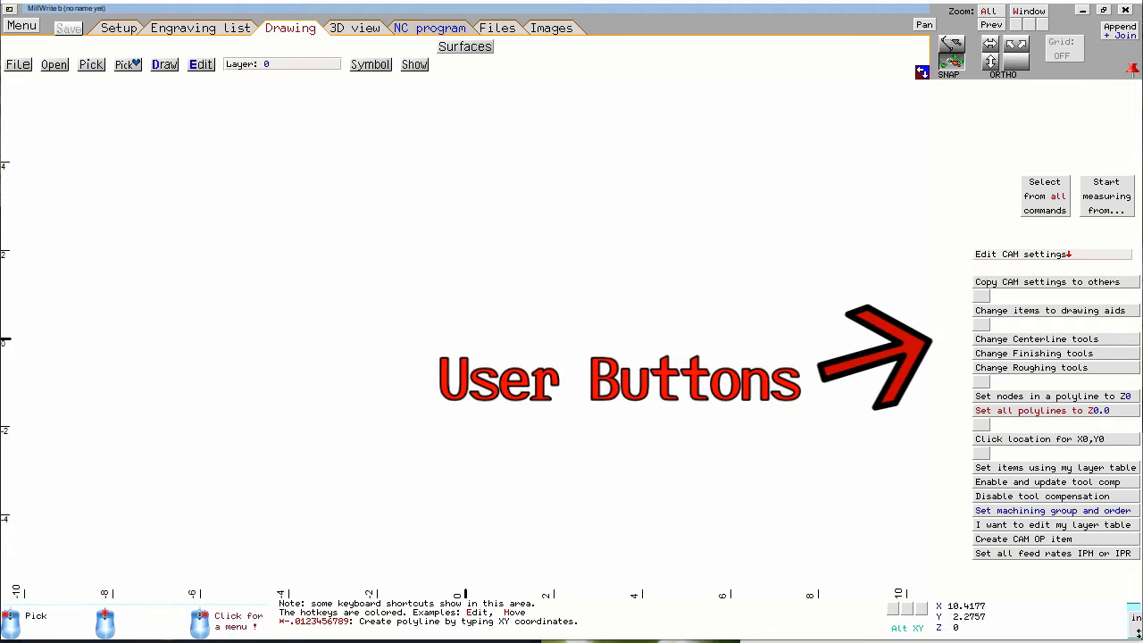
left_click(1032, 255)
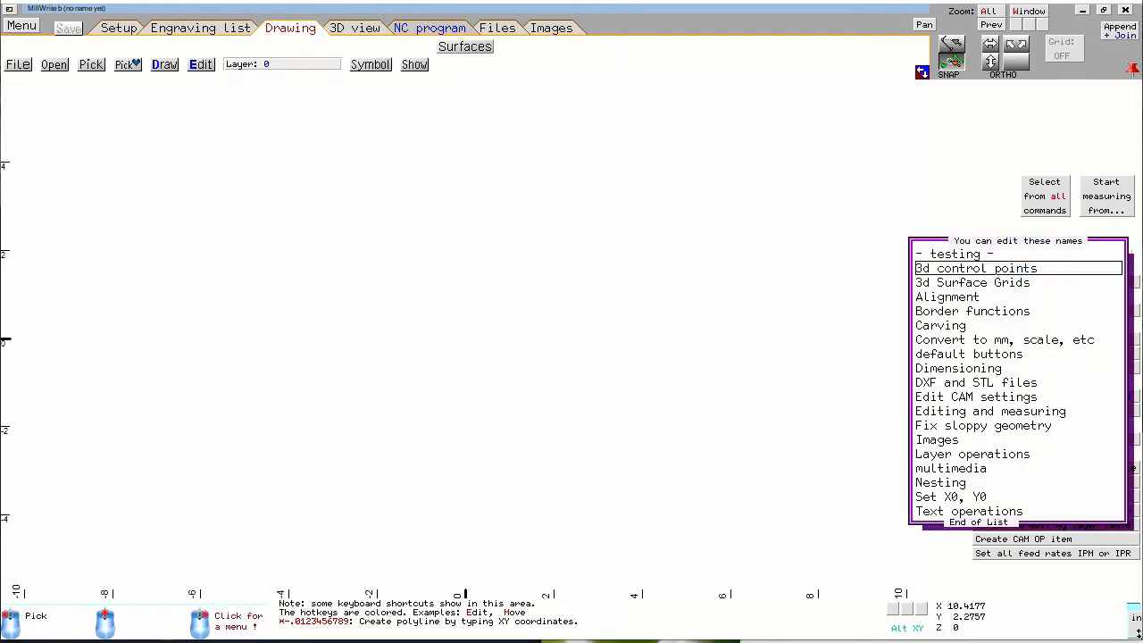
left_click(957, 382)
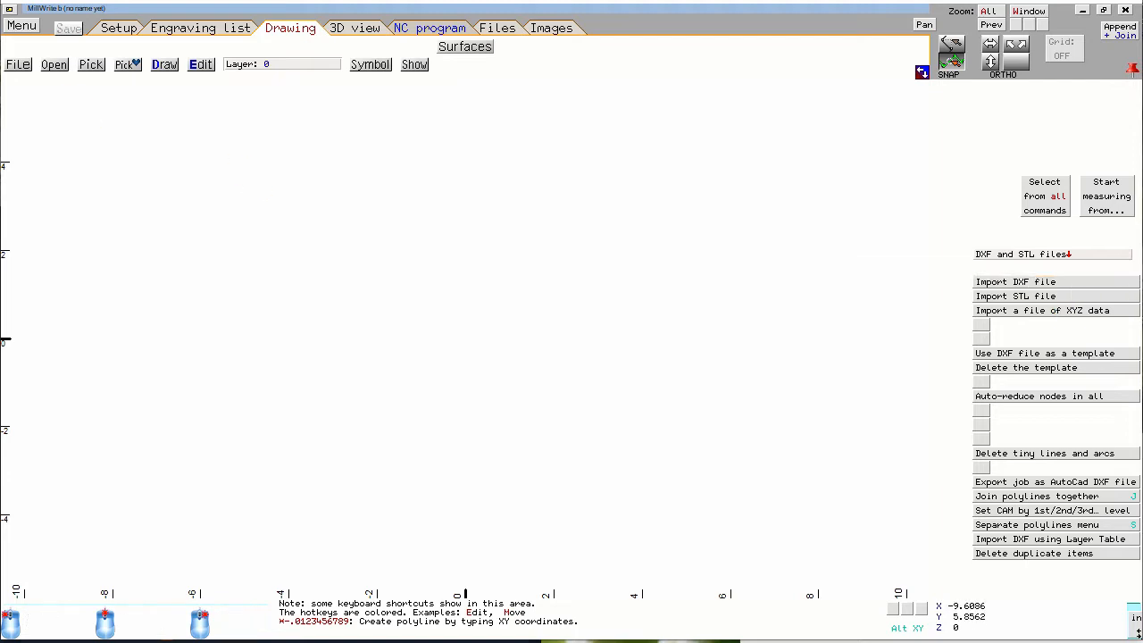
- Start importing a DXF as editable geometry and choose crosshatch boundary.DXF from F:\Downloads\DXF as the source file
left_click(17, 66)
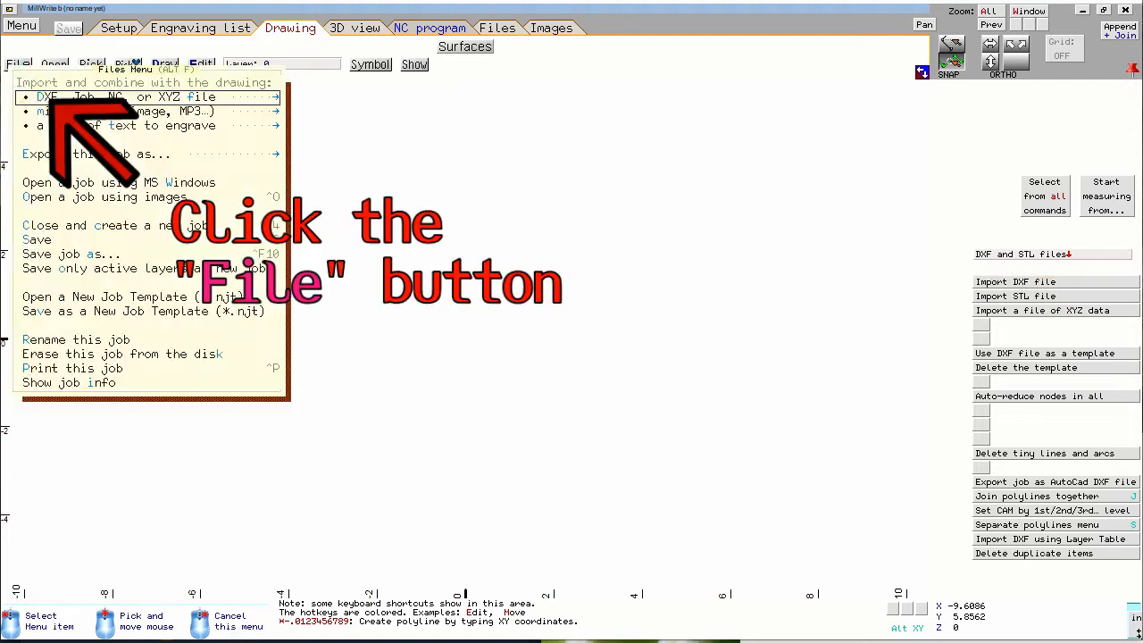
left_click(243, 104)
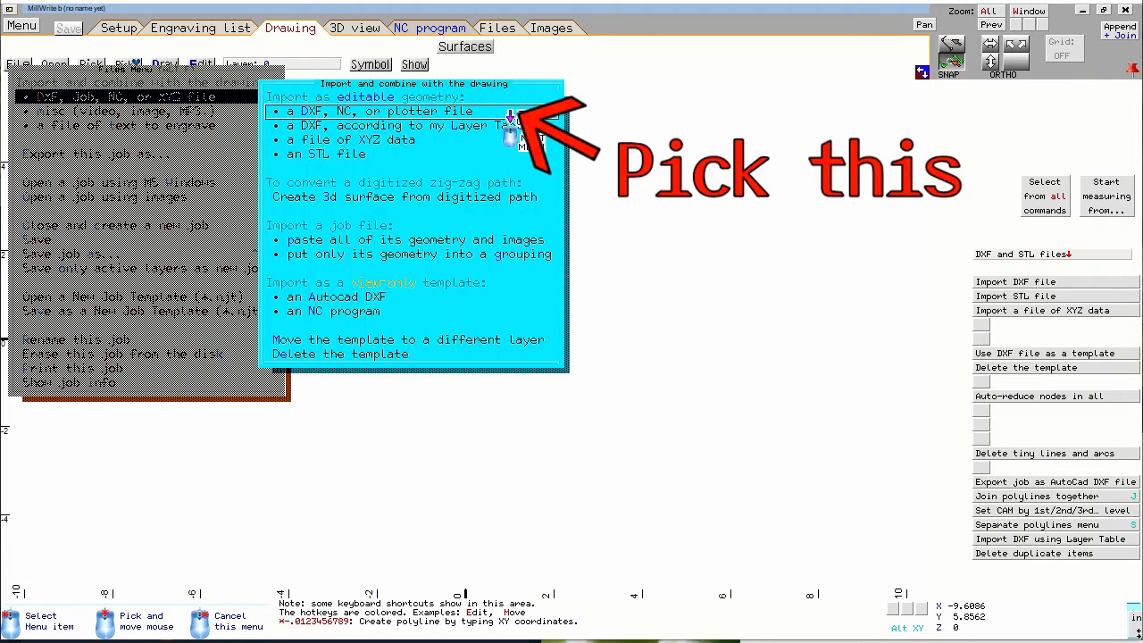
left_click(507, 118)
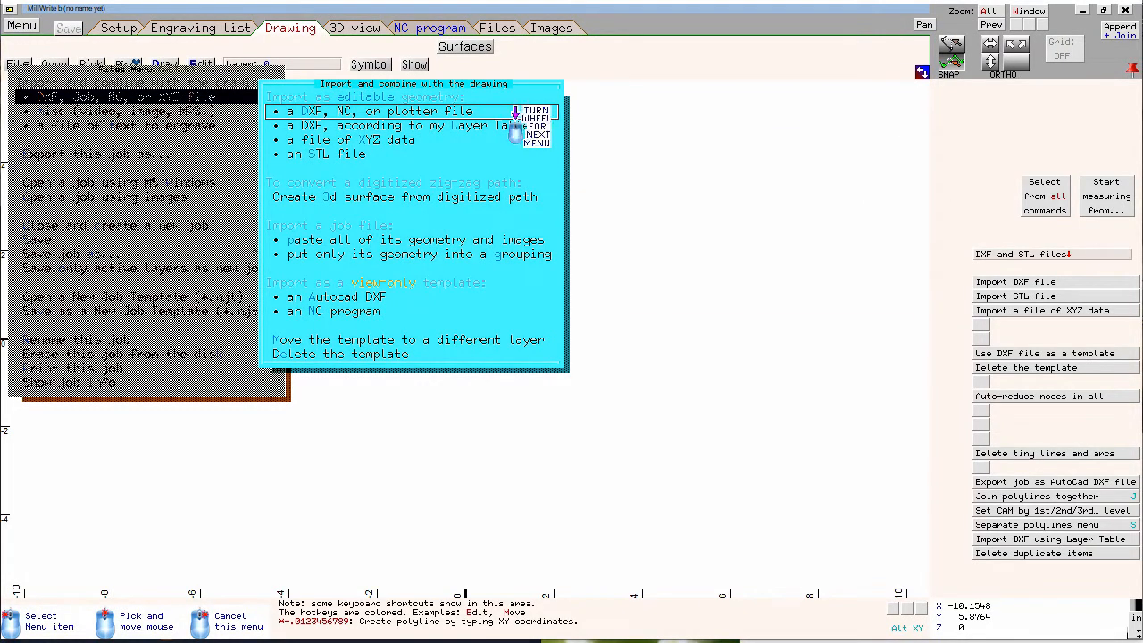
left_click(514, 112)
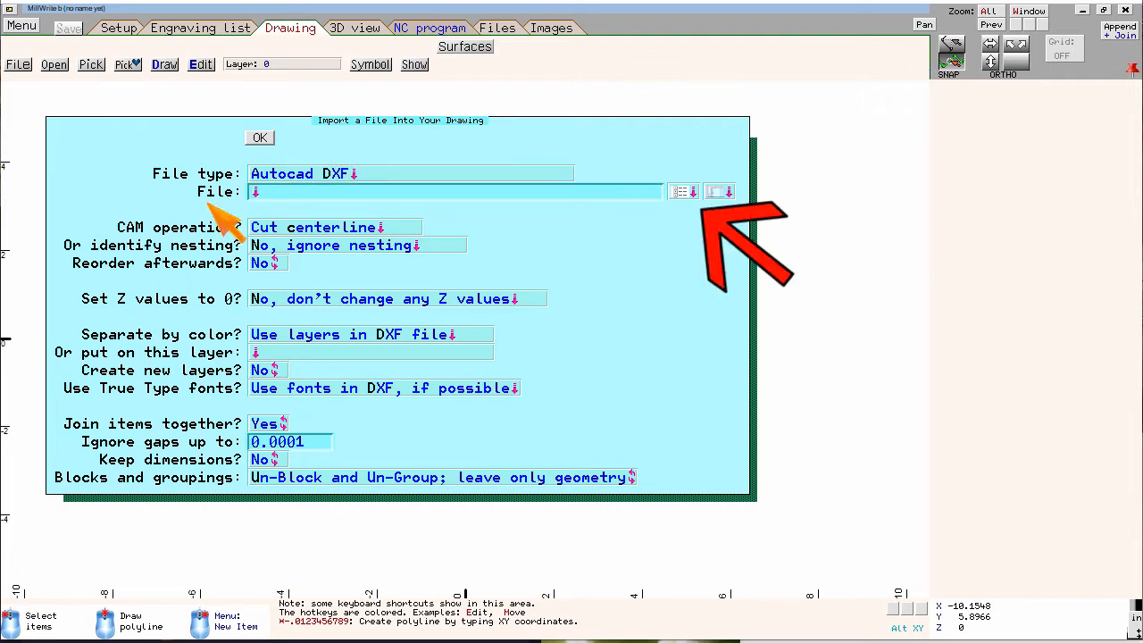
left_click(267, 197)
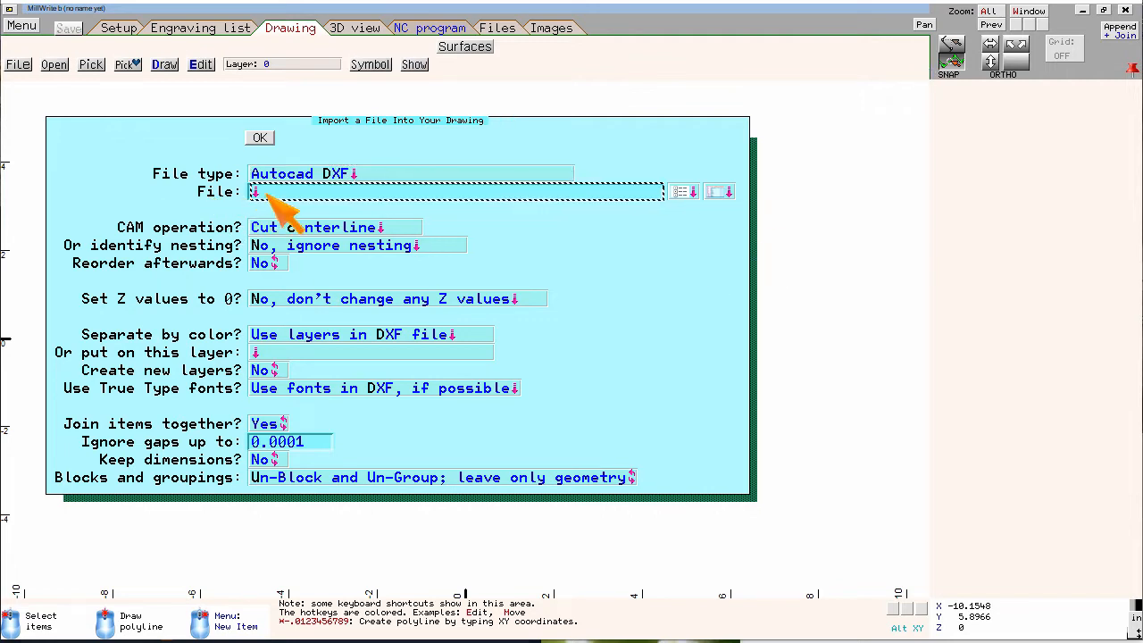
left_click(612, 190)
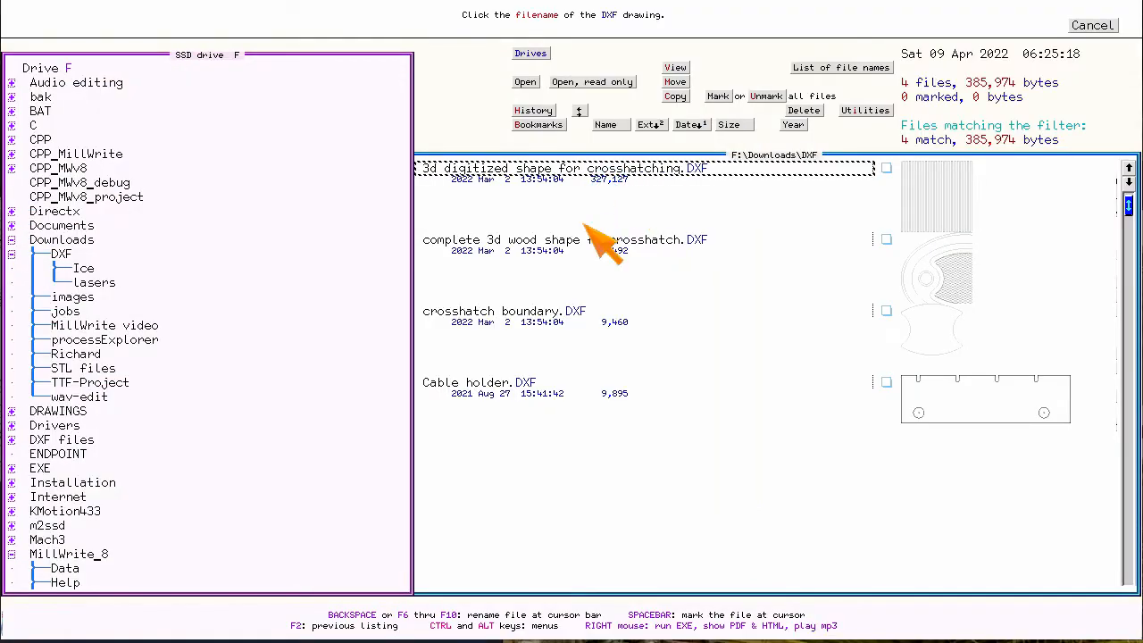
left_click(505, 314)
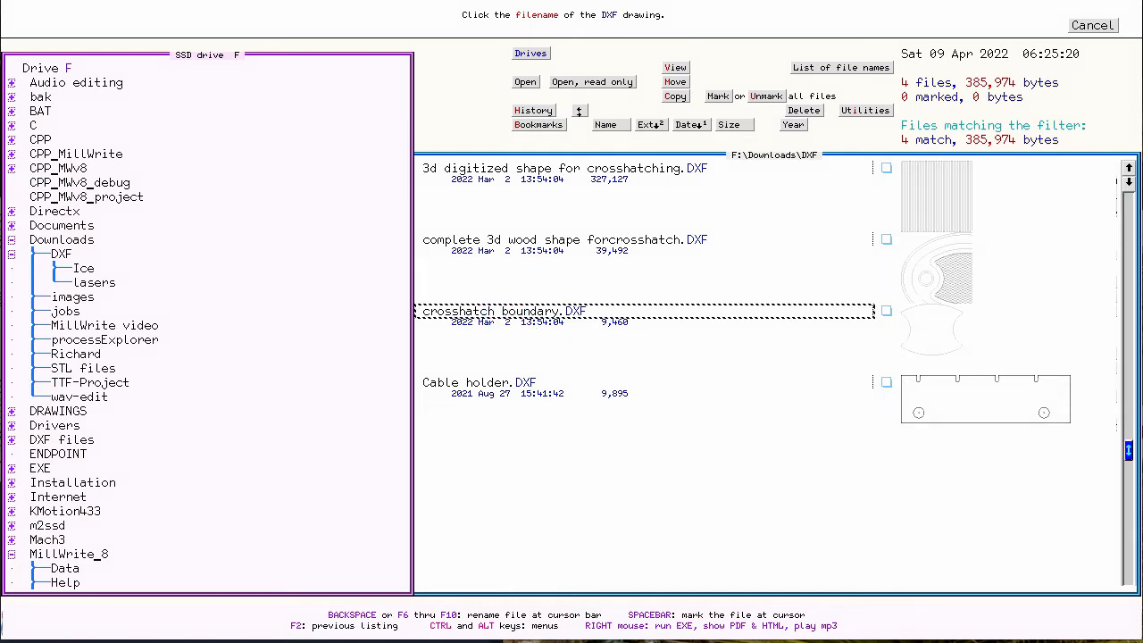
left_click(518, 314)
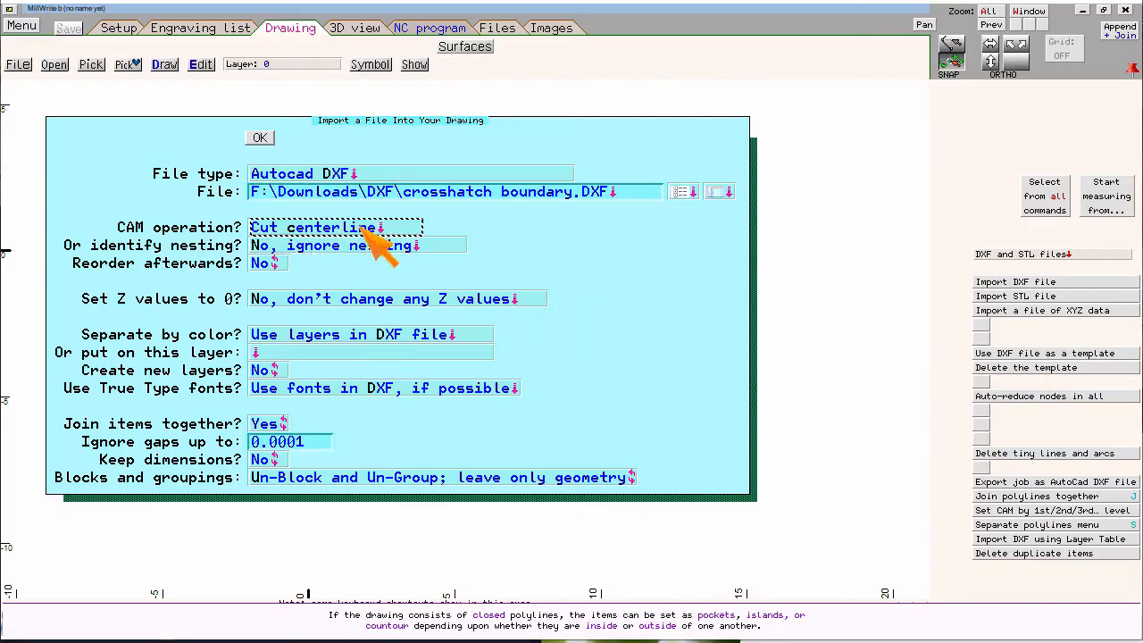
- Import the DXF with the CAM operation set to Pocket and blocks and groupings allowed
left_click(308, 228)
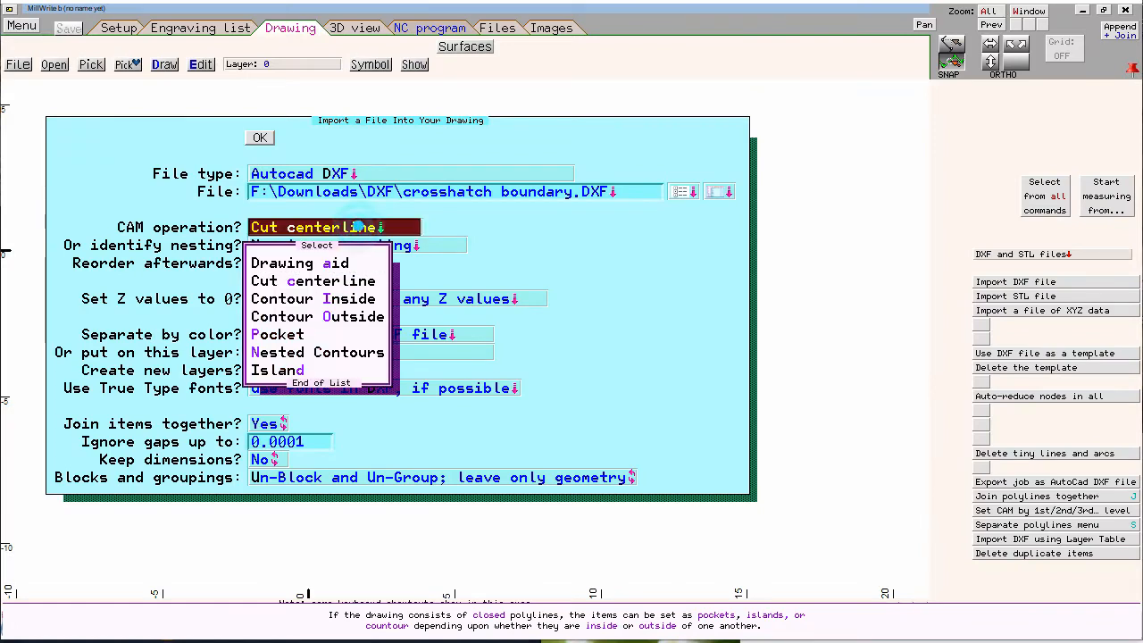
left_click(308, 336)
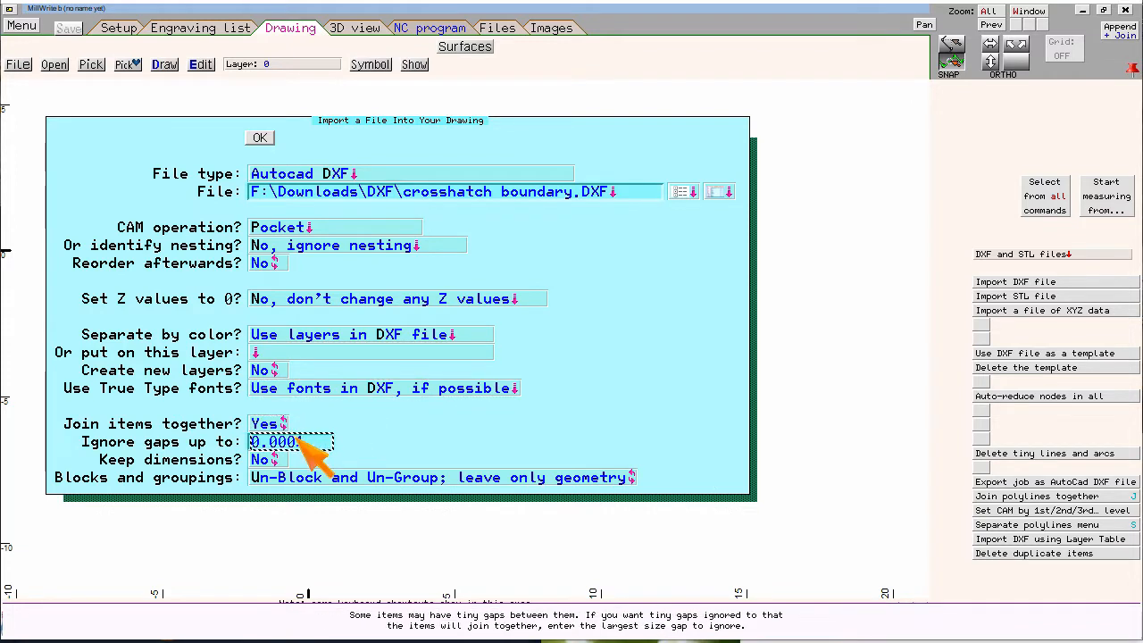
key("Tab")
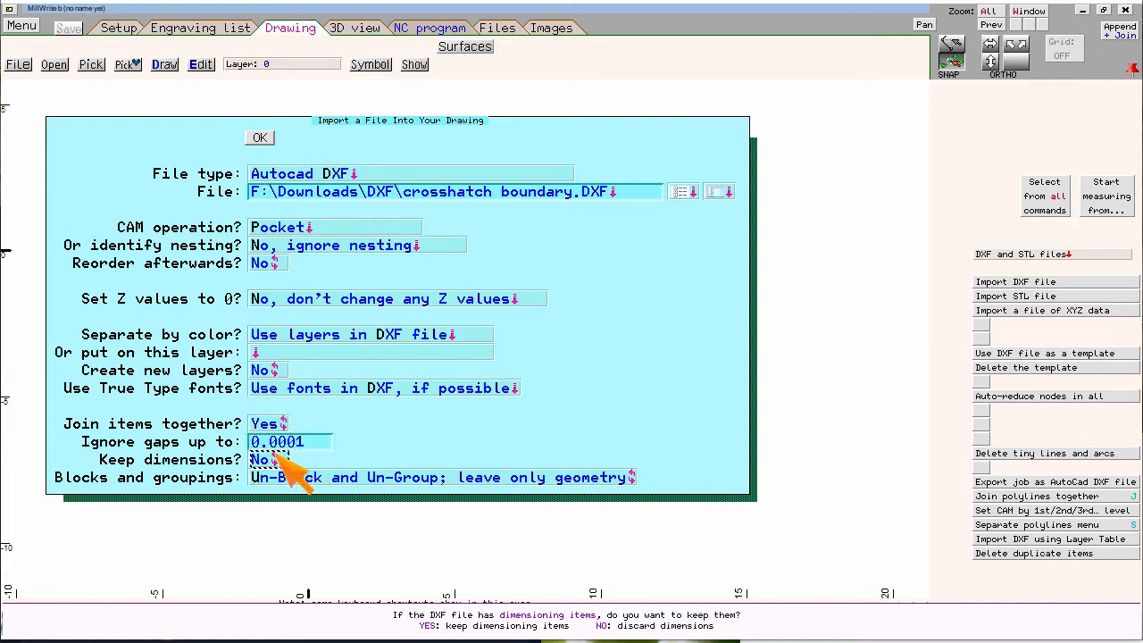
key("Tab")
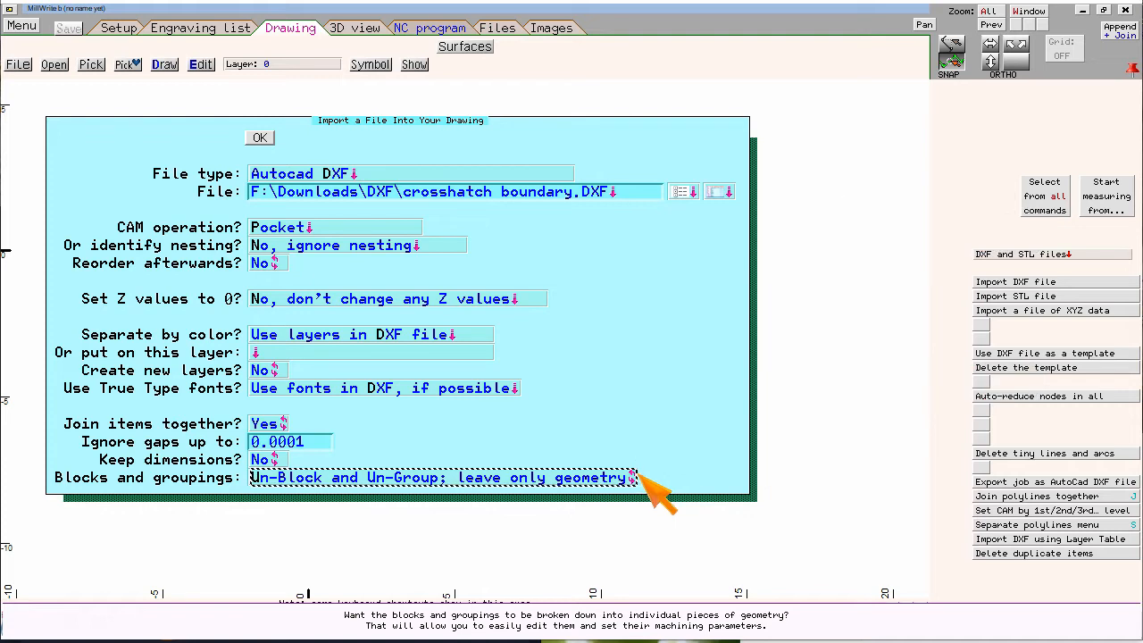
left_click(368, 476)
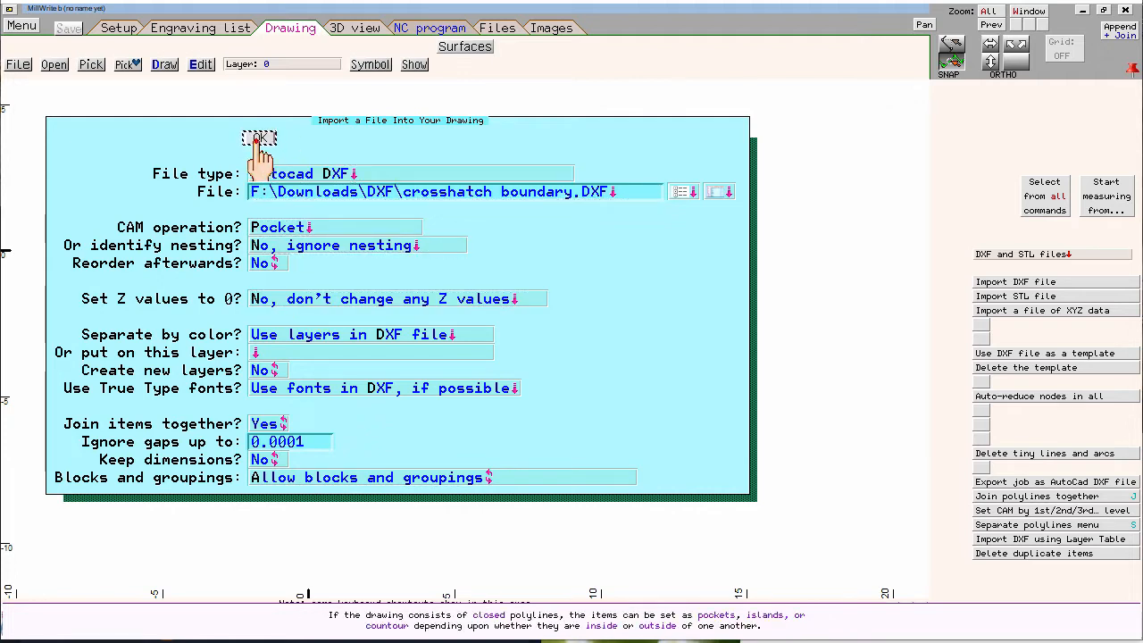
left_click(259, 139)
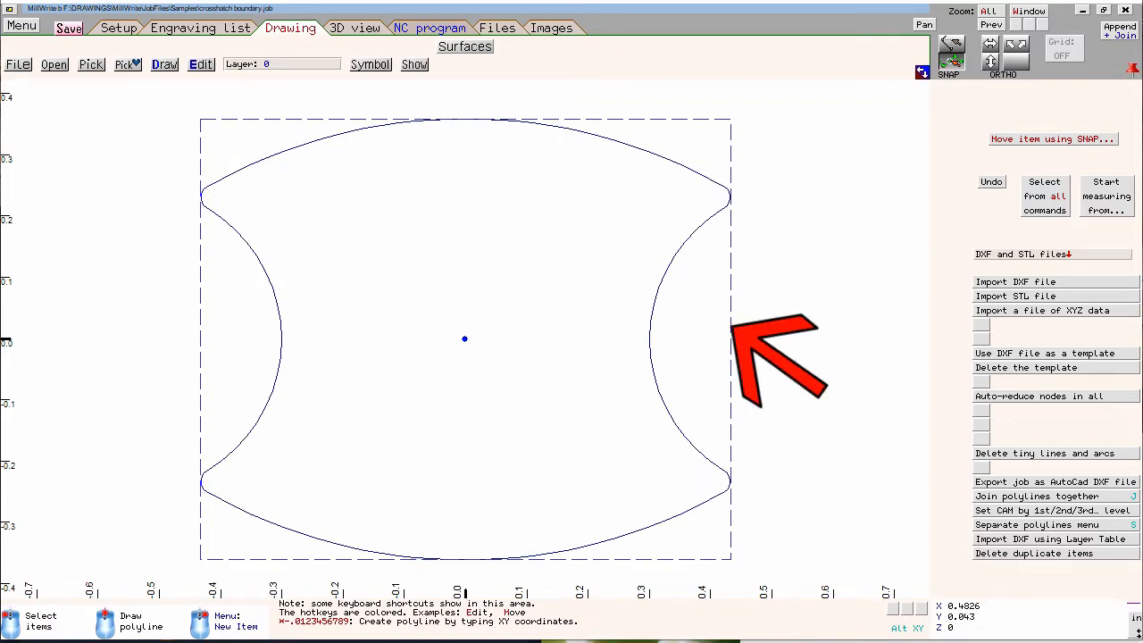
- Examine the imported block's properties, such as its start corner coordinates, and the commands available for it
left_click(734, 250)
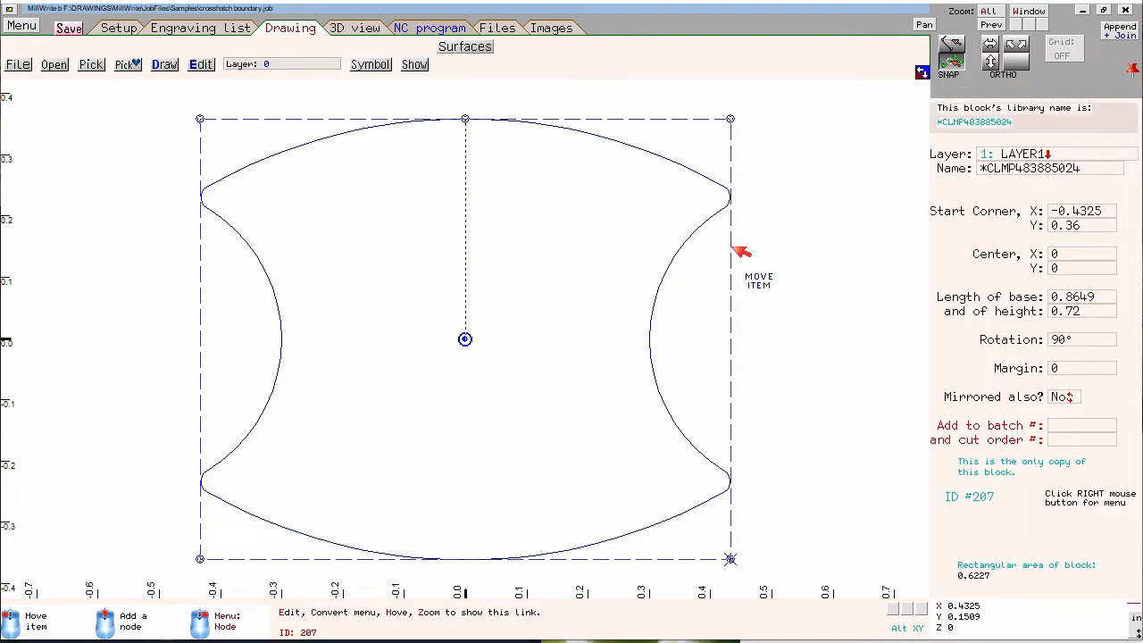
left_click(977, 211)
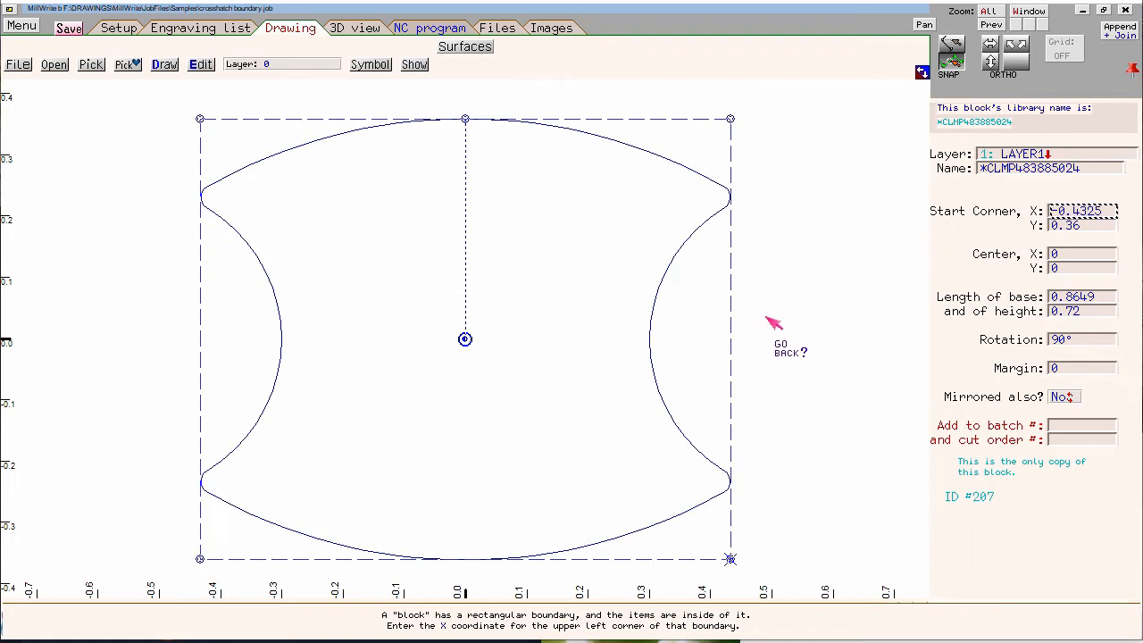
left_click(788, 301)
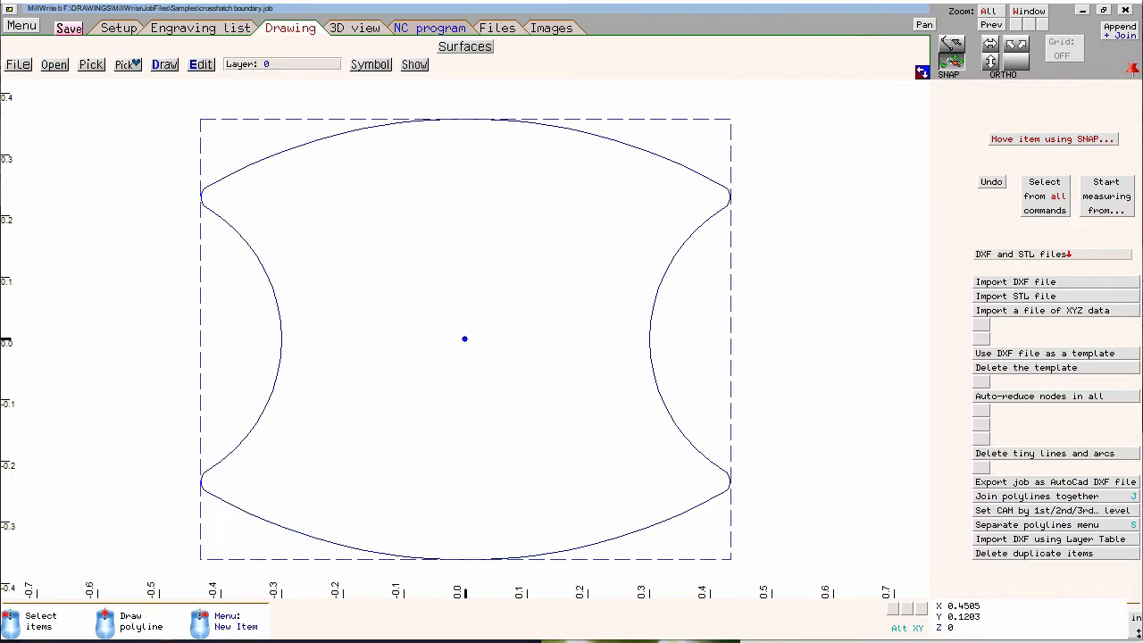
left_click(734, 250)
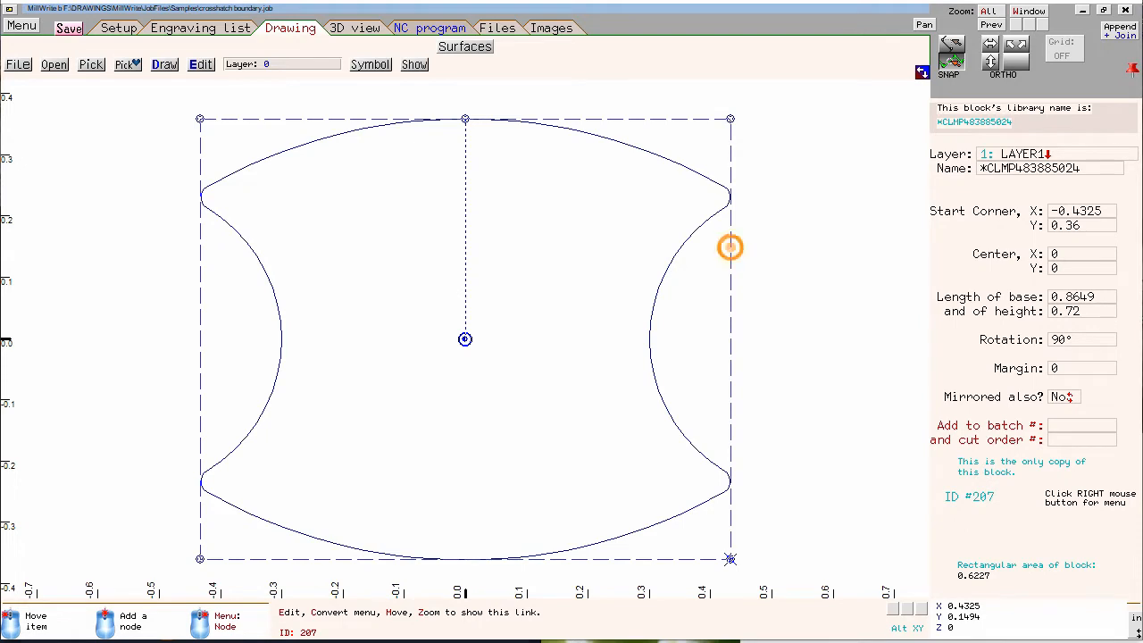
right_click(735, 250)
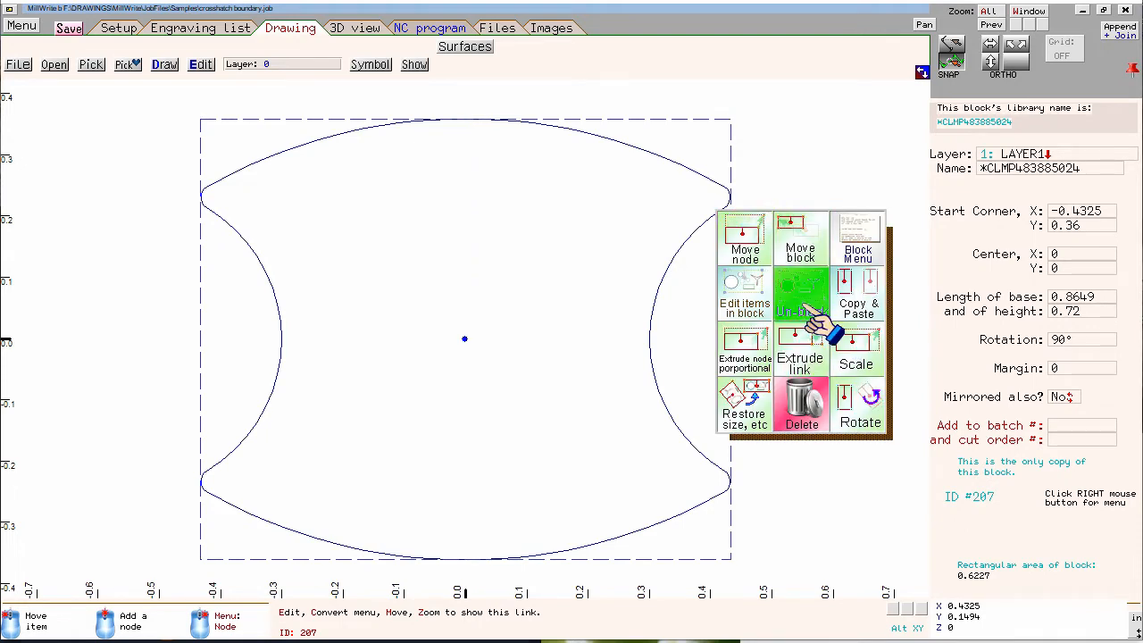
left_click(585, 269)
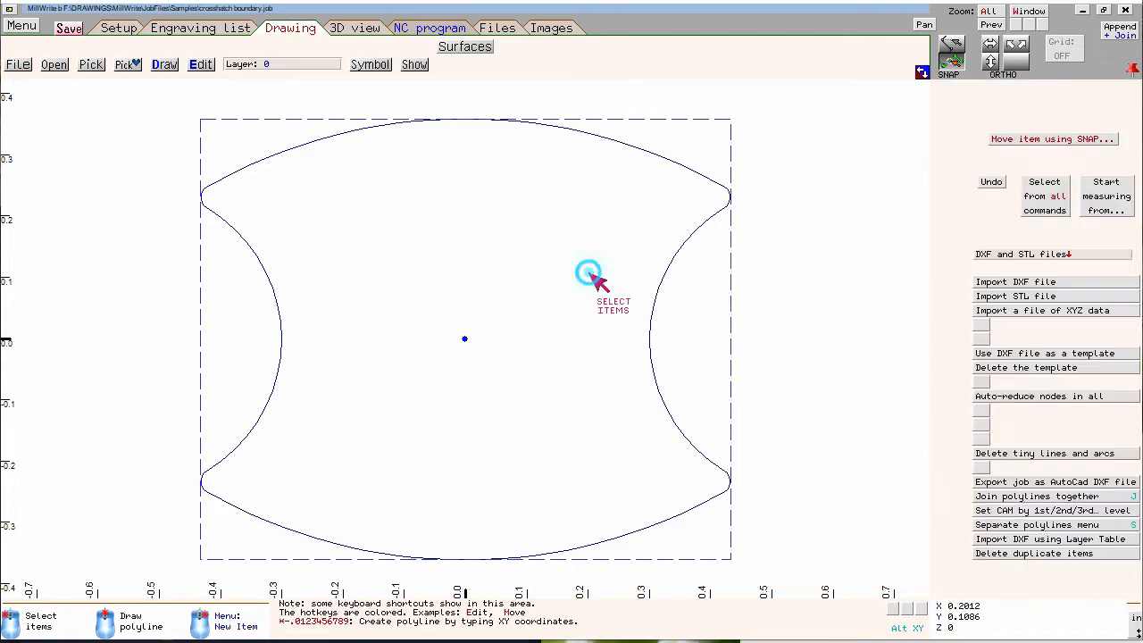
- Un-block every block in the drawing and check the polyline properties of the freed outline
left_click(201, 65)
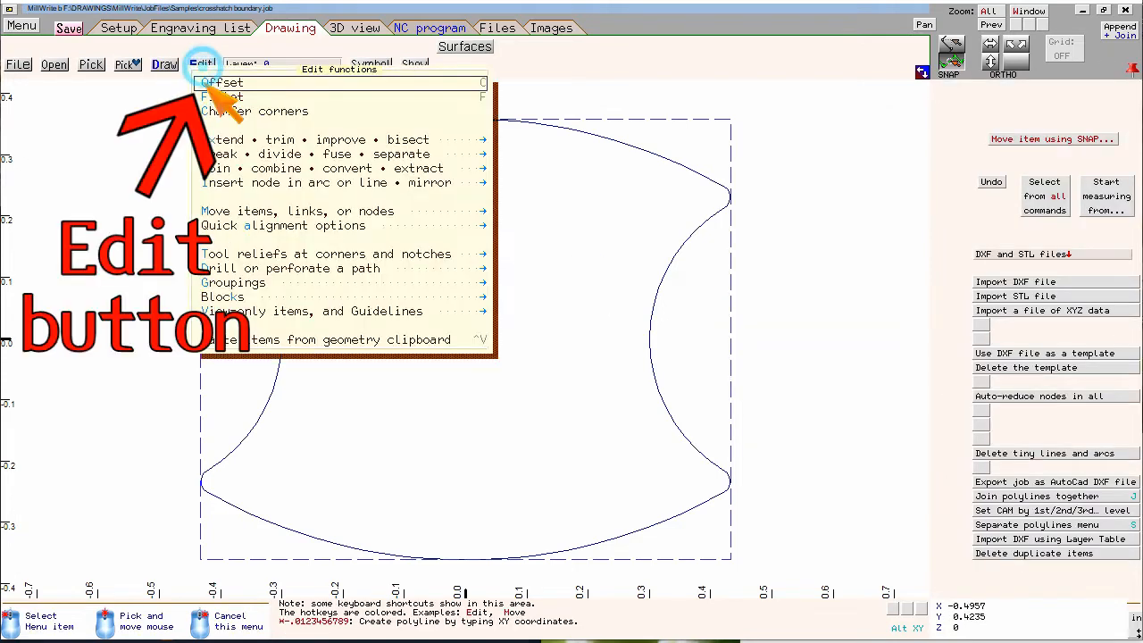
left_click(259, 297)
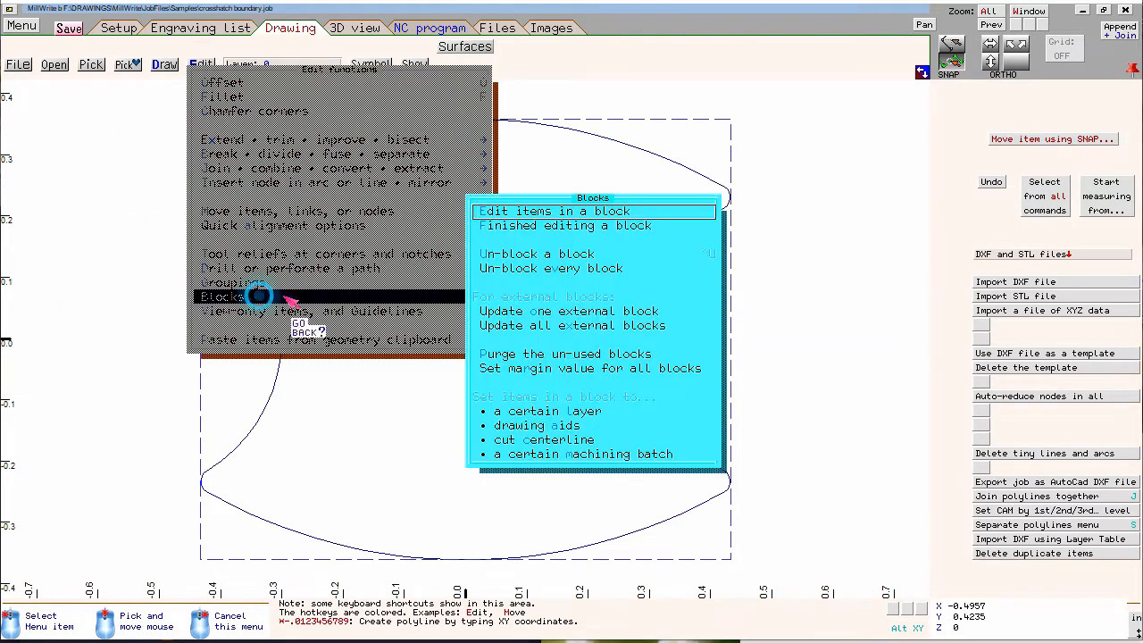
left_click(572, 270)
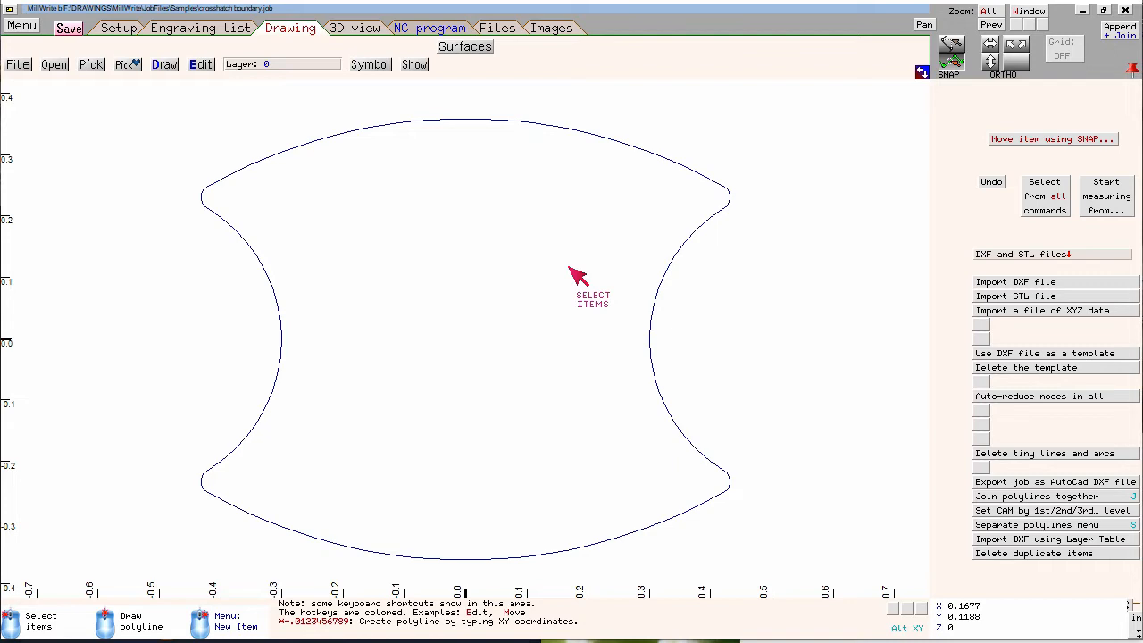
left_click(691, 234)
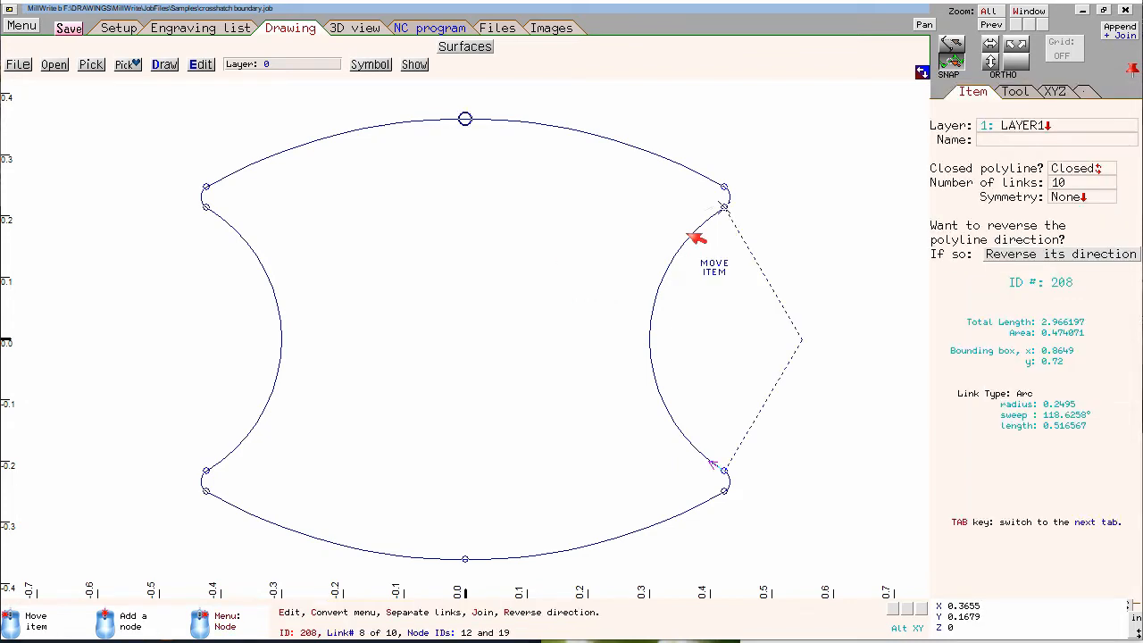
key("Escape")
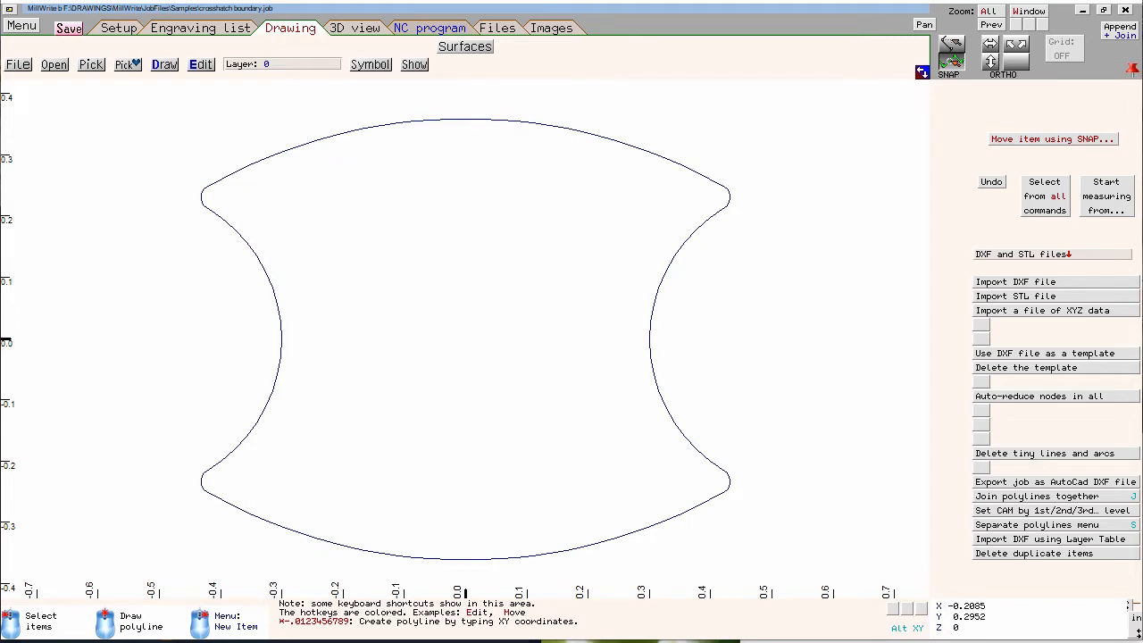
- Look up which internal blocks can be inserted into the drawing, without inserting one
left_click(164, 72)
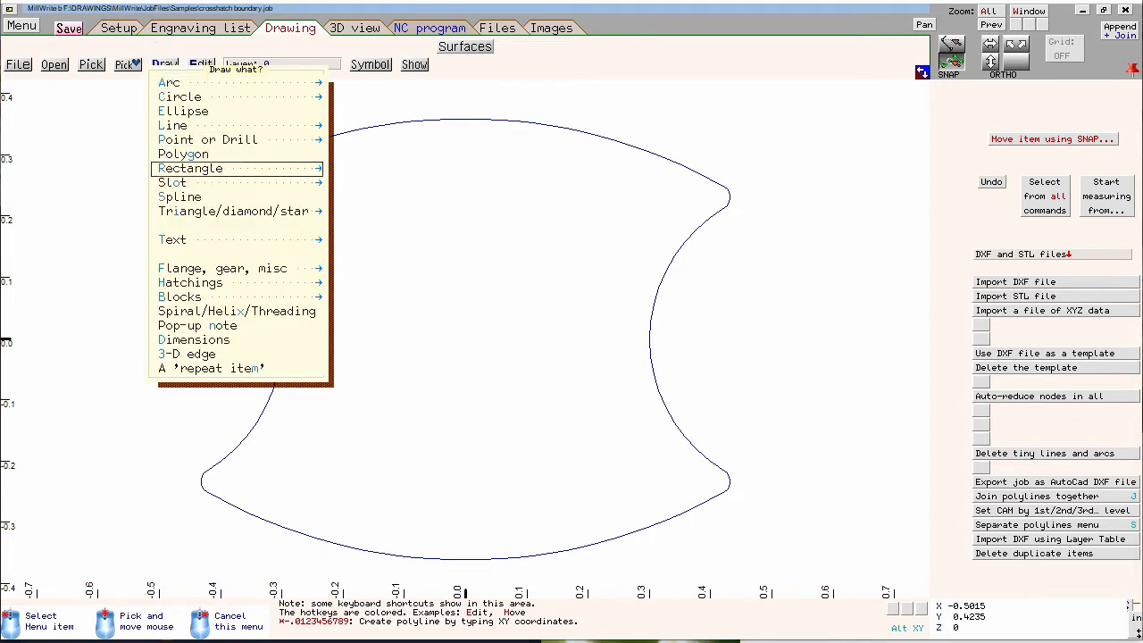
left_click(236, 299)
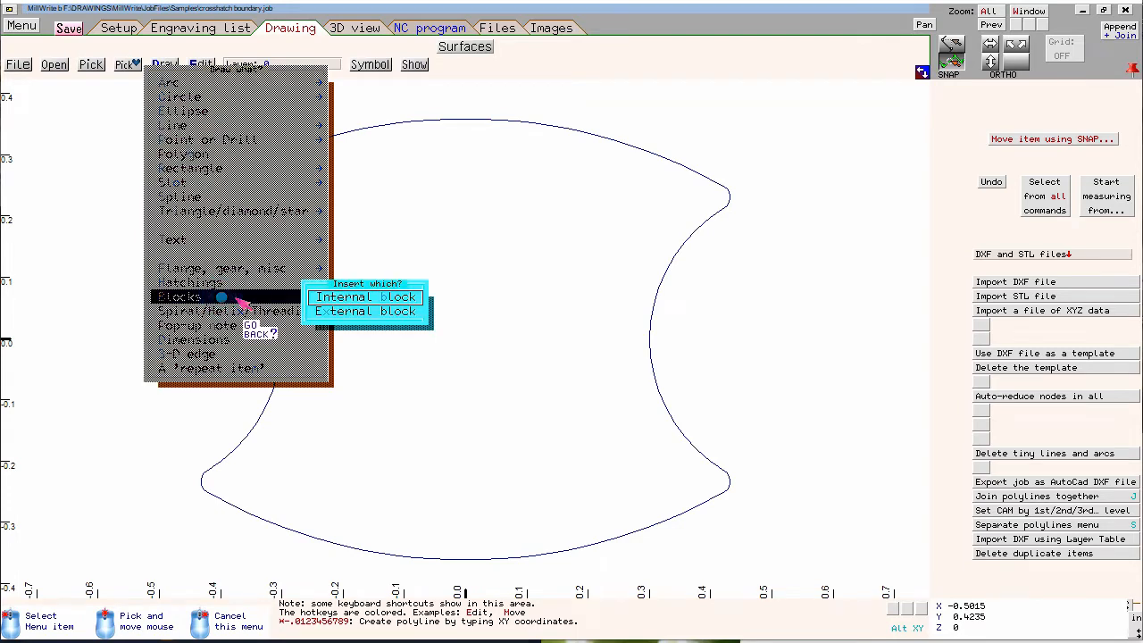
left_click(413, 300)
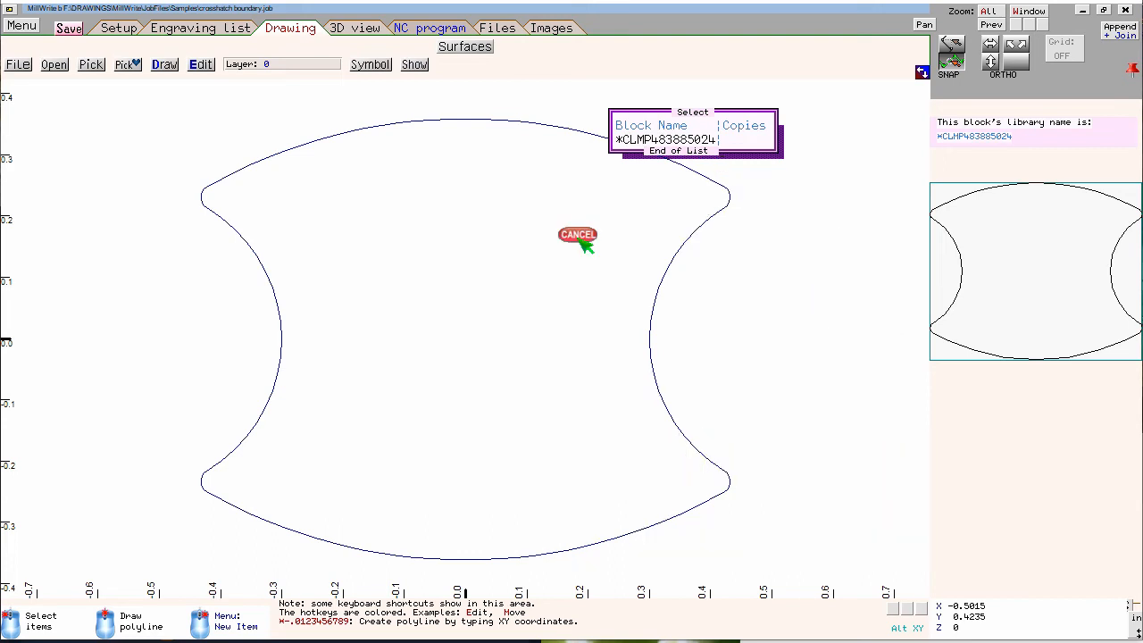
left_click(581, 242)
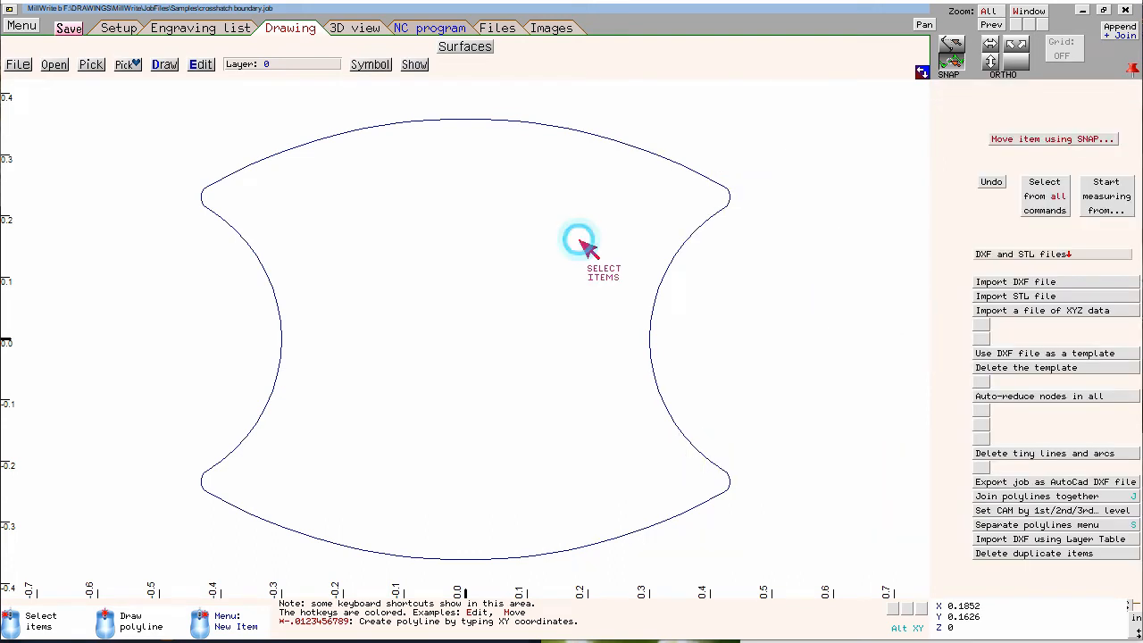
- Examine the outline's polyline properties and the default pocketing styles offered in the job's CNC setup
left_click(684, 236)
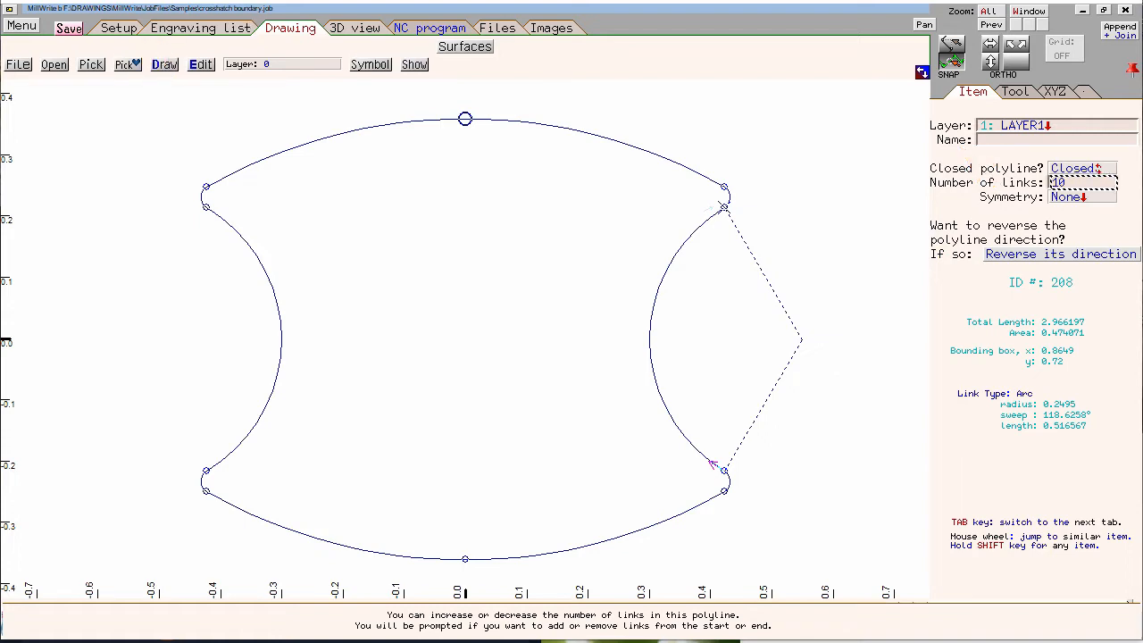
left_click(119, 28)
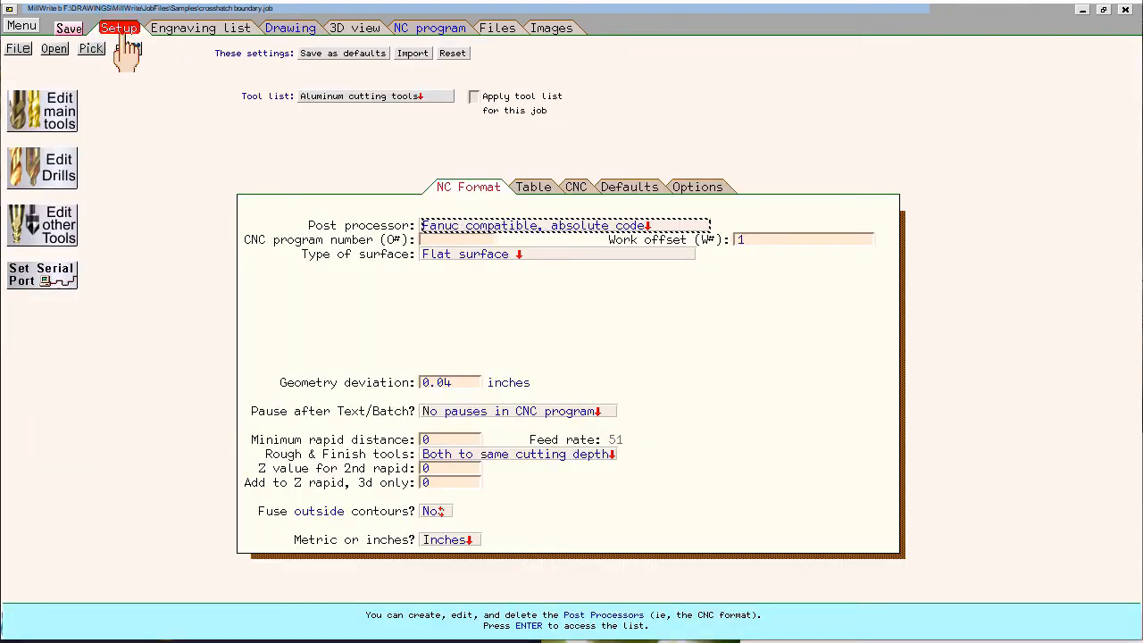
left_click(574, 187)
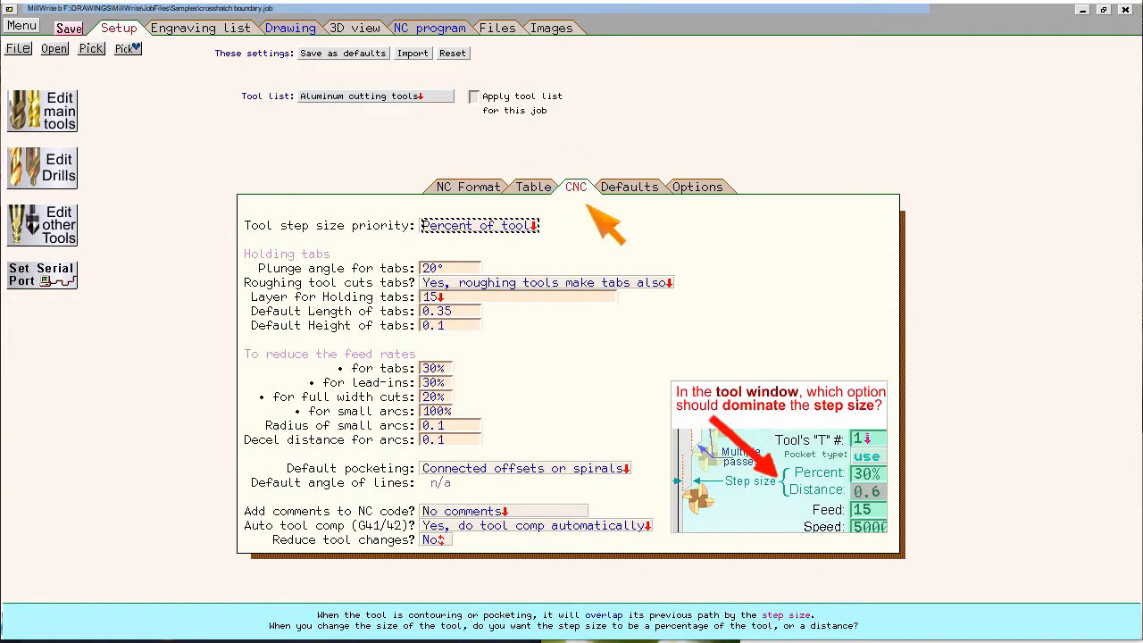
left_click(460, 469)
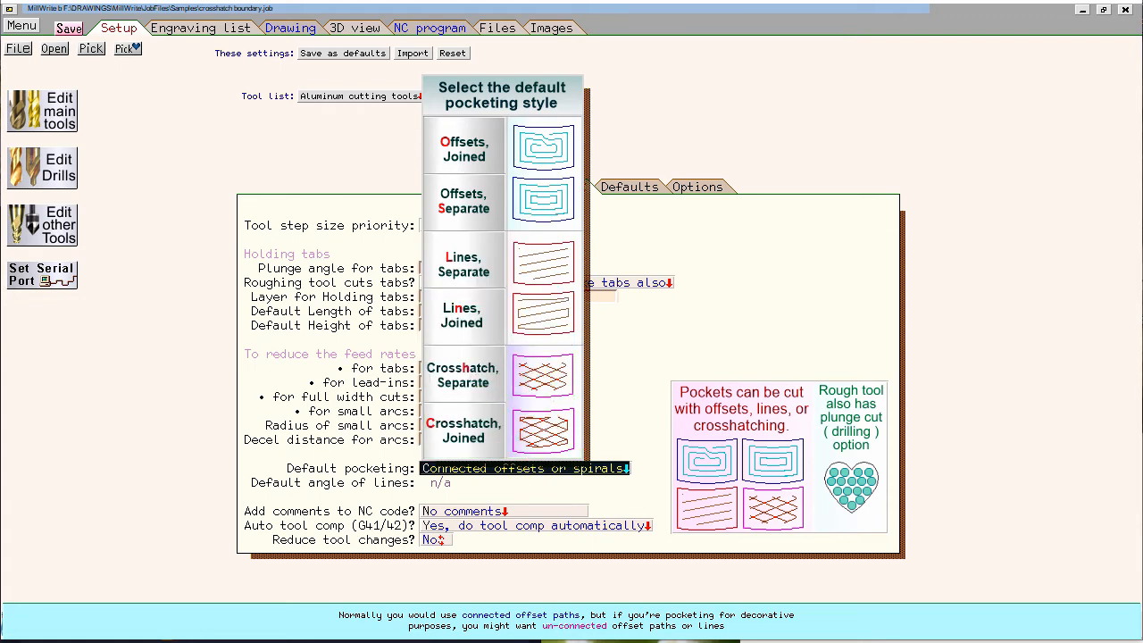
left_click(322, 468)
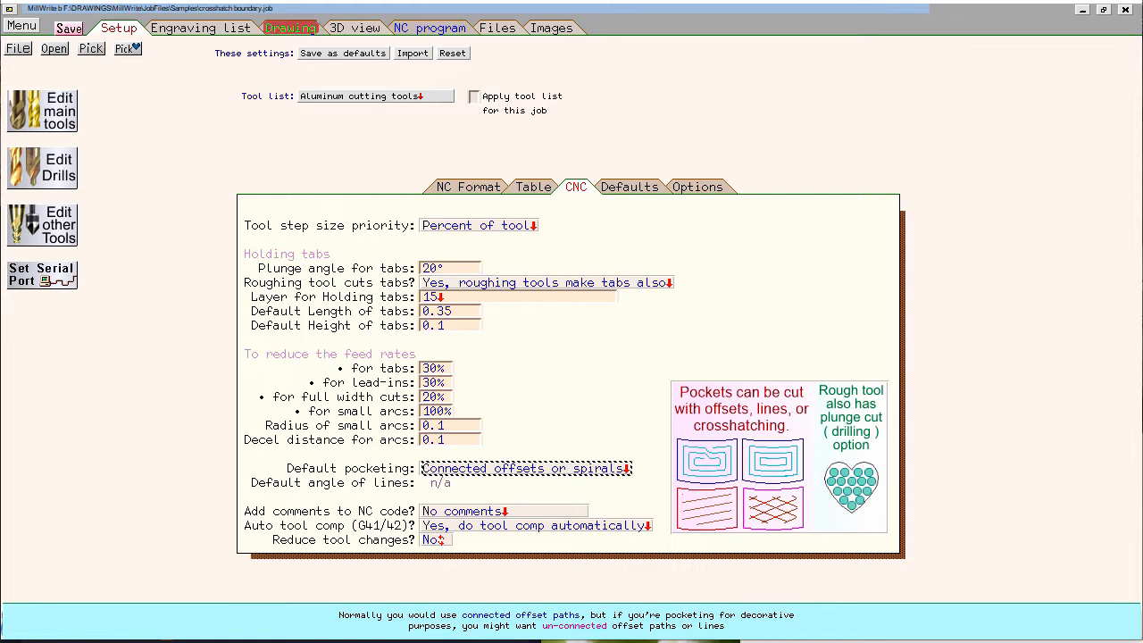
- Override the default pocket type of the outline's finishing tool with Crosshatch, Joined
left_click(277, 28)
left_click(571, 131)
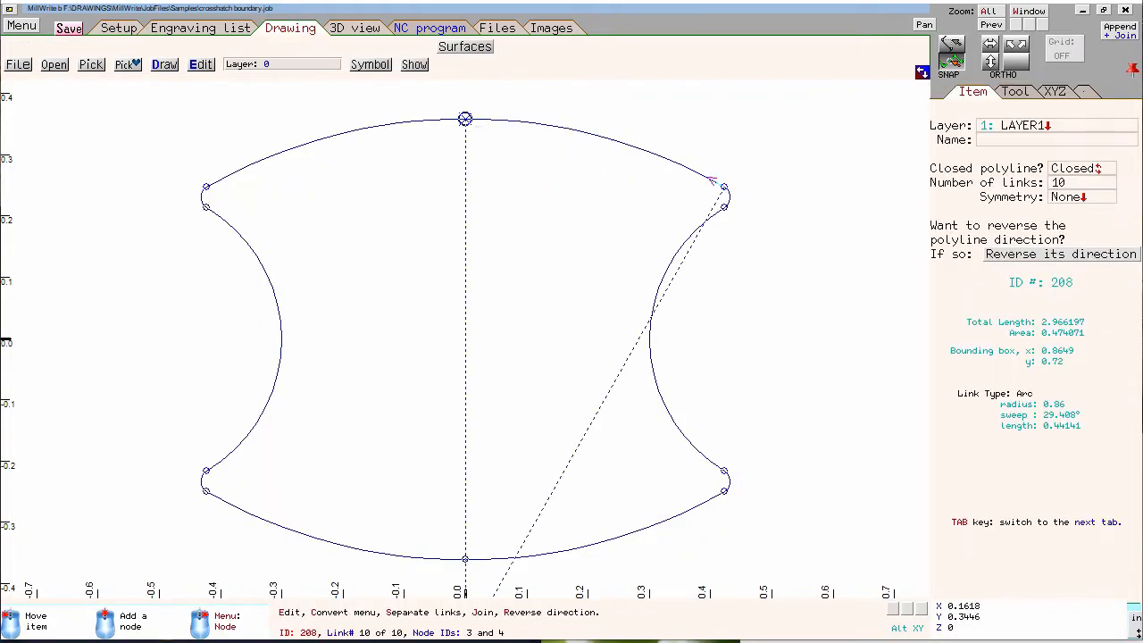
left_click(1020, 93)
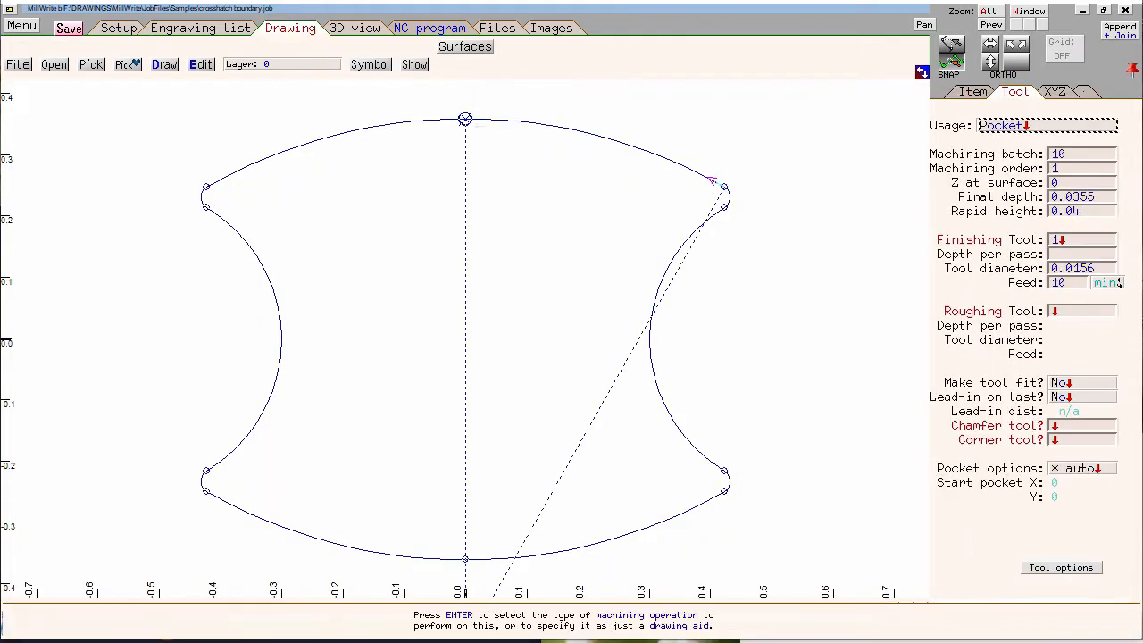
left_click(1063, 239)
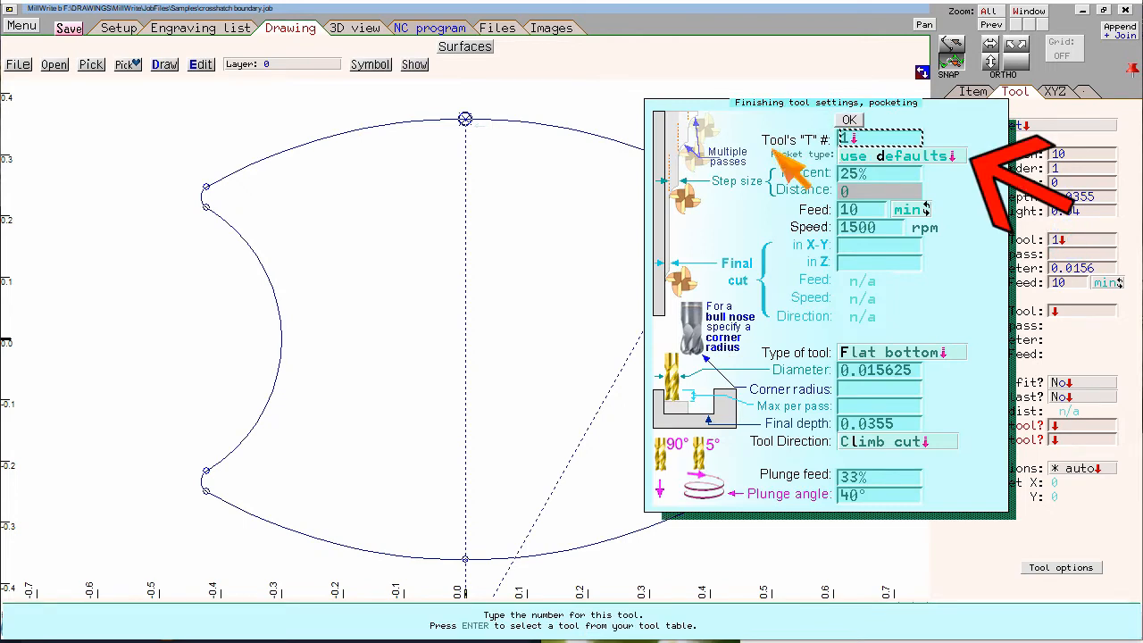
key("Tab")
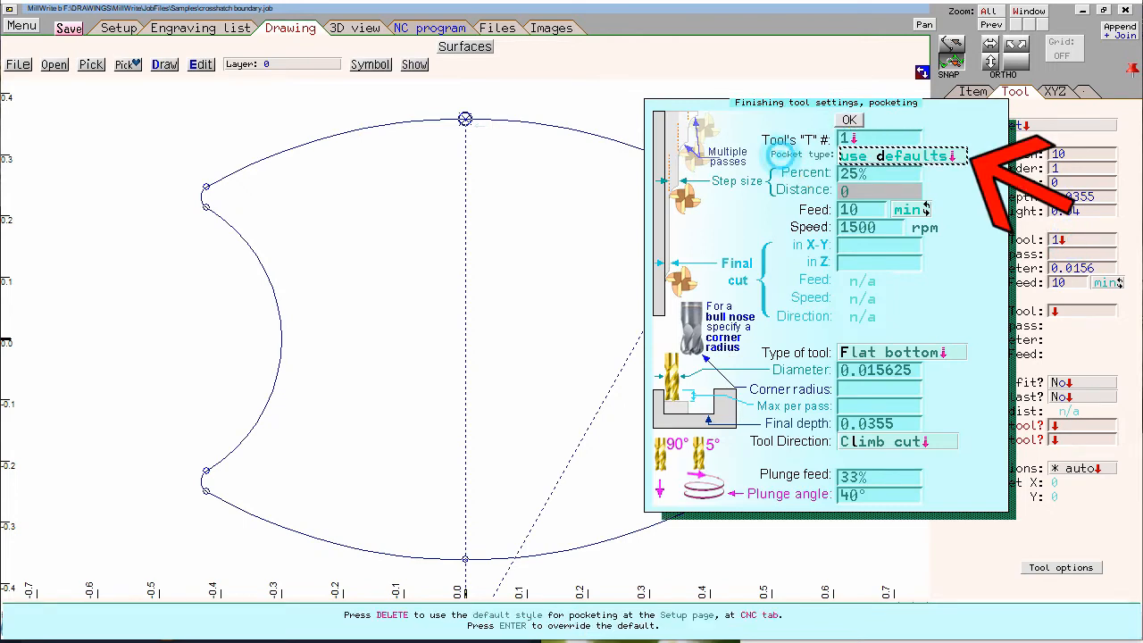
left_click(880, 155)
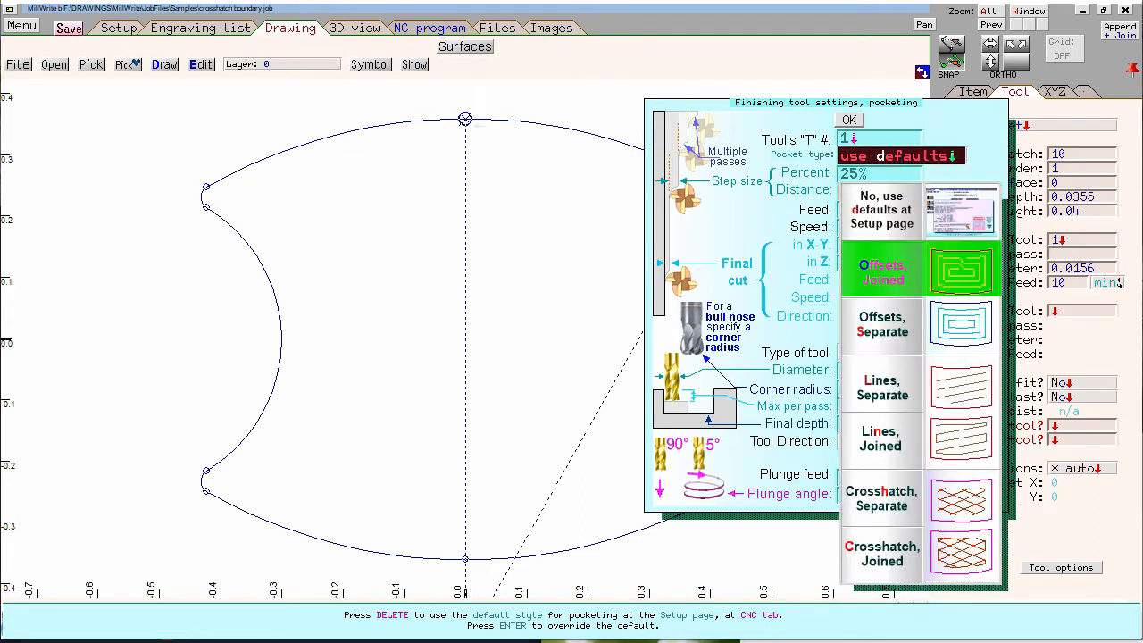
key("Down")
key("Down")
key("Down")
key("Down")
key("Down")
key("Down")
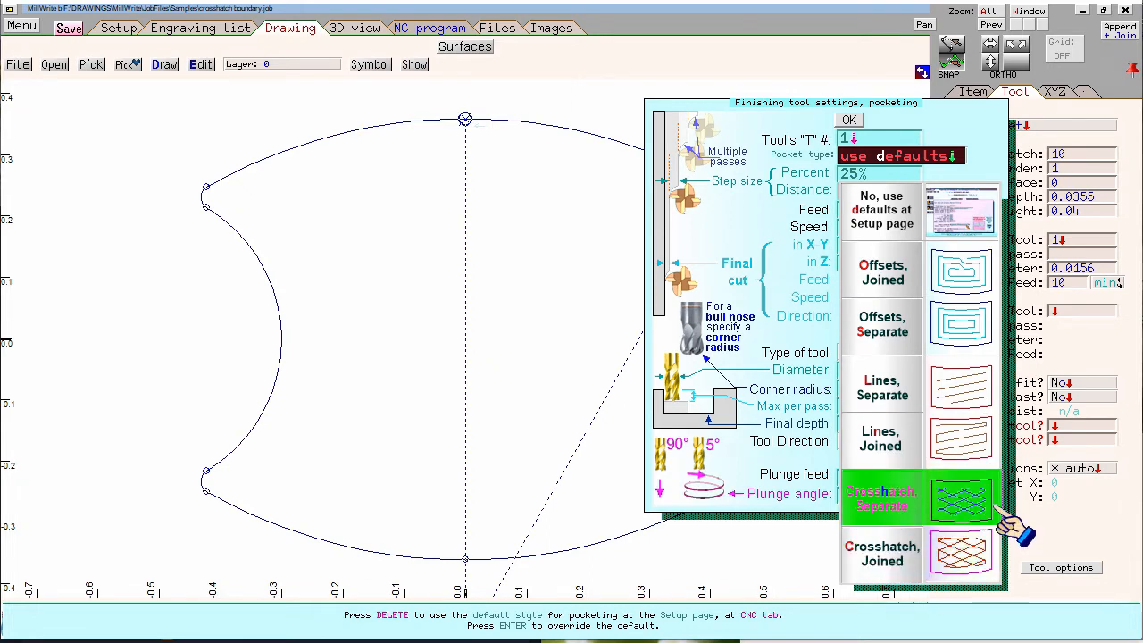
key("Down")
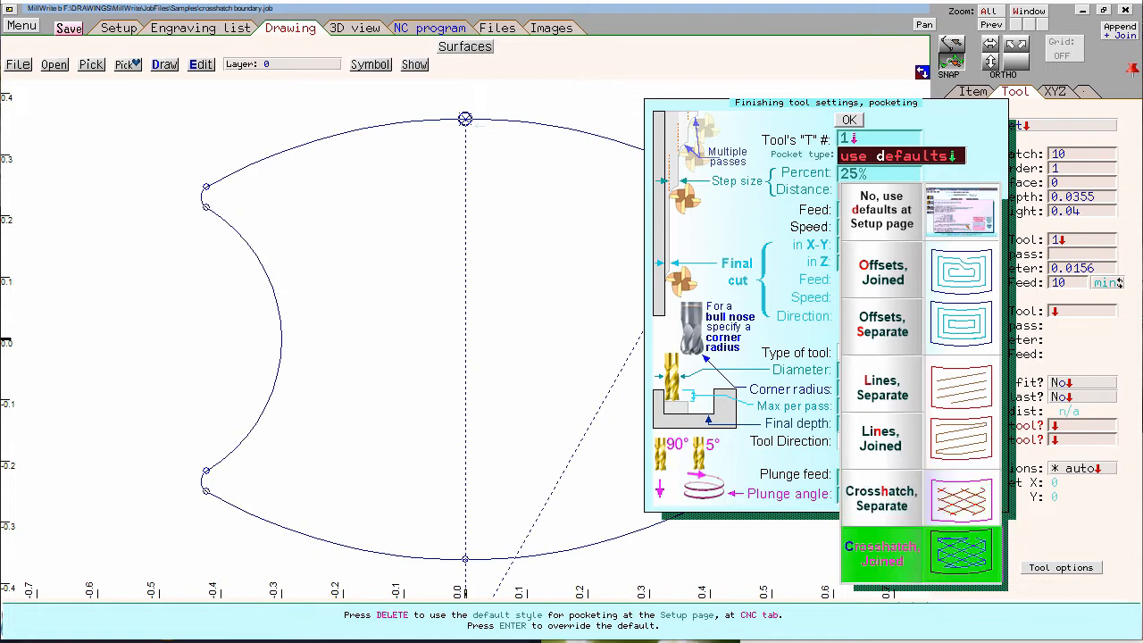
key("Up")
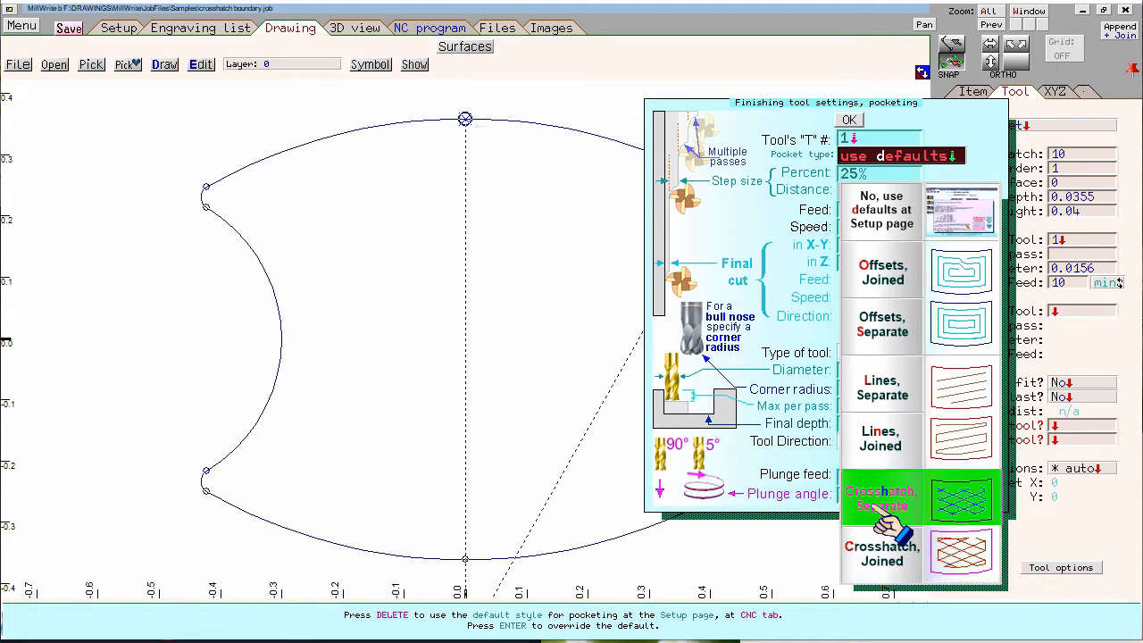
key("Down")
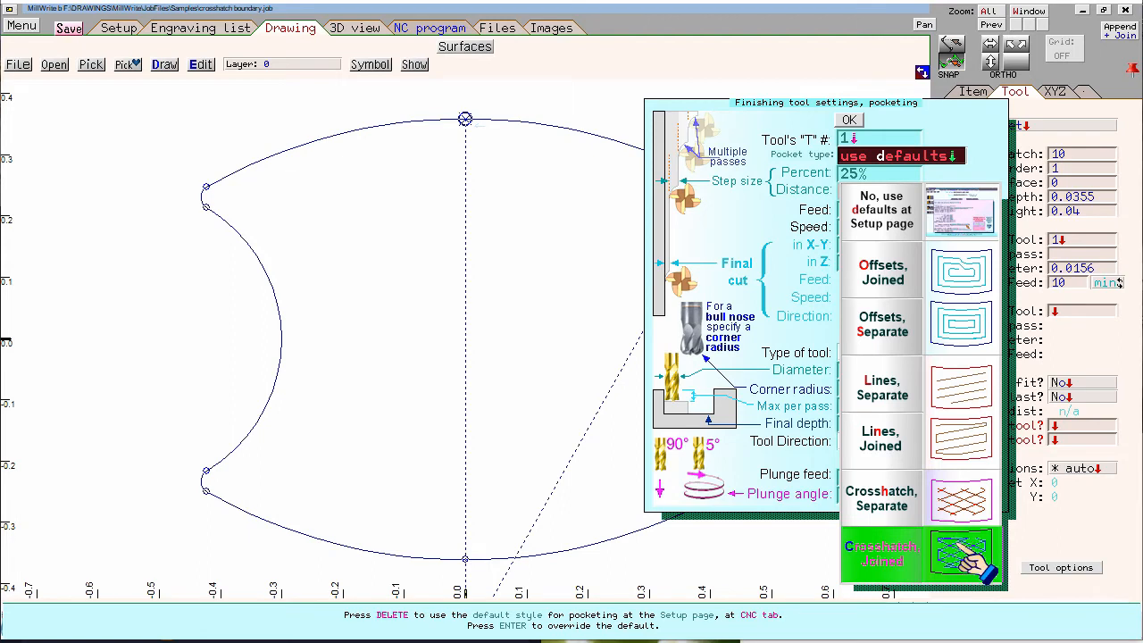
left_click(967, 558)
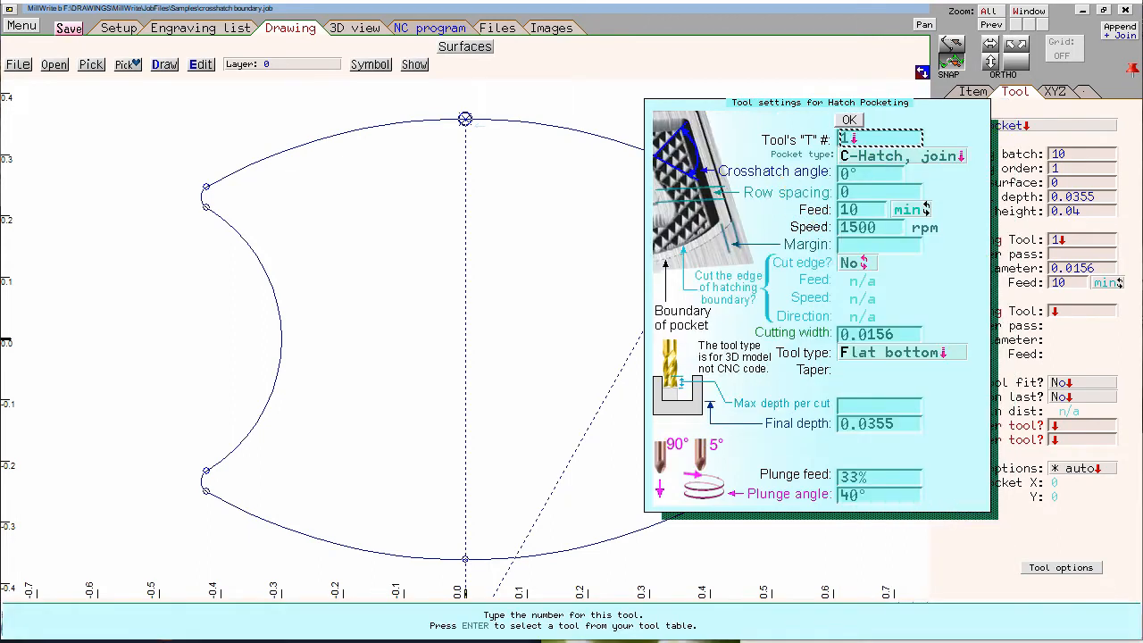
- Set the hatch pocketing's crosshatch angle to 60° and its row spacing to 0.05
key("Tab")
left_click(849, 121)
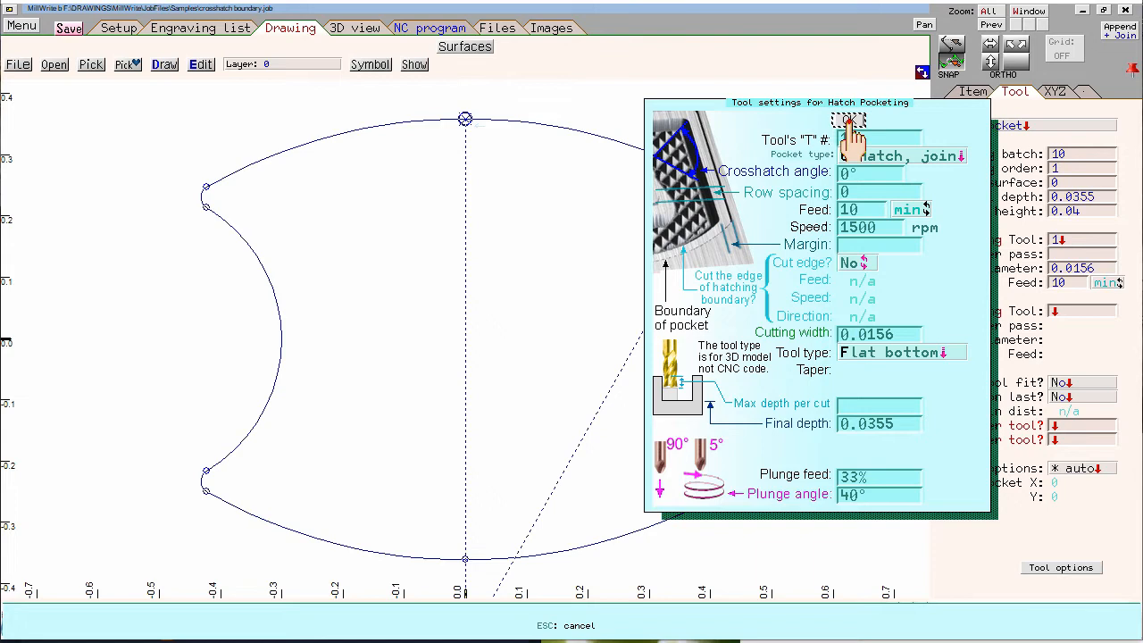
left_click(802, 171)
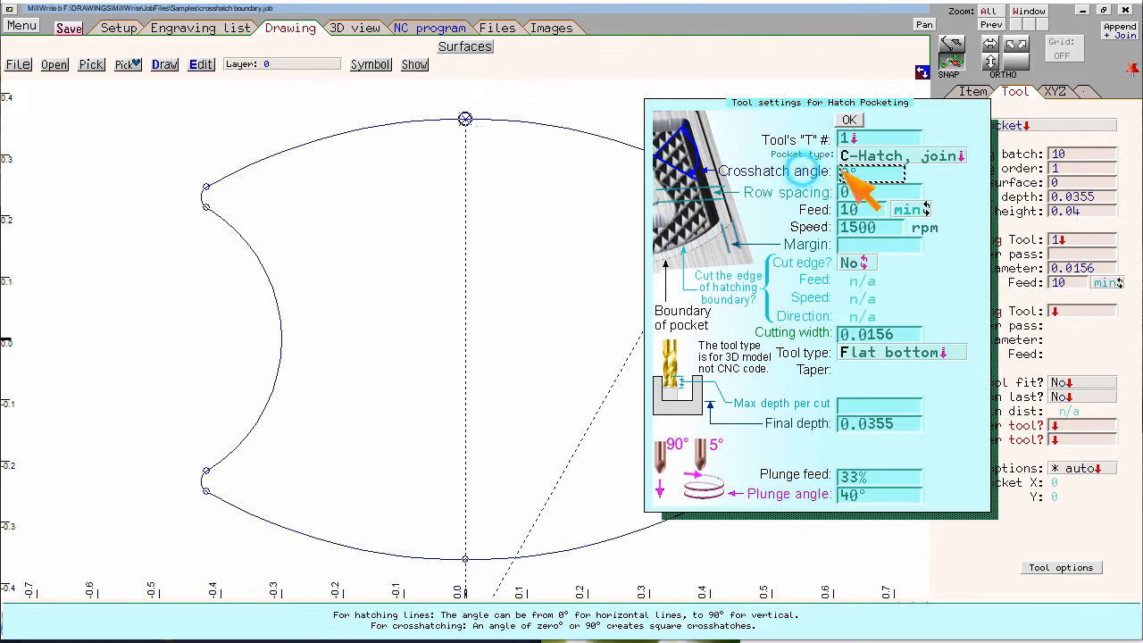
type("60")
key("Tab")
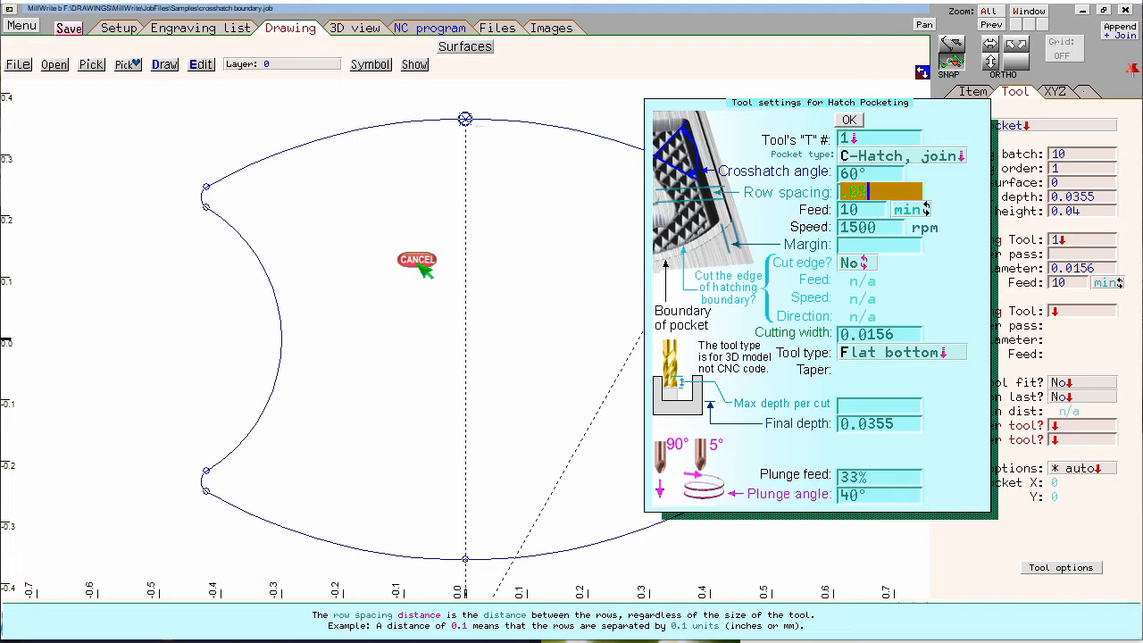
key("Return")
- Have the tool cut along the edge of the hatching boundary, leaving the feed, speed and margin as they are
key("Return")
key("Return")
key("Return")
key("Return")
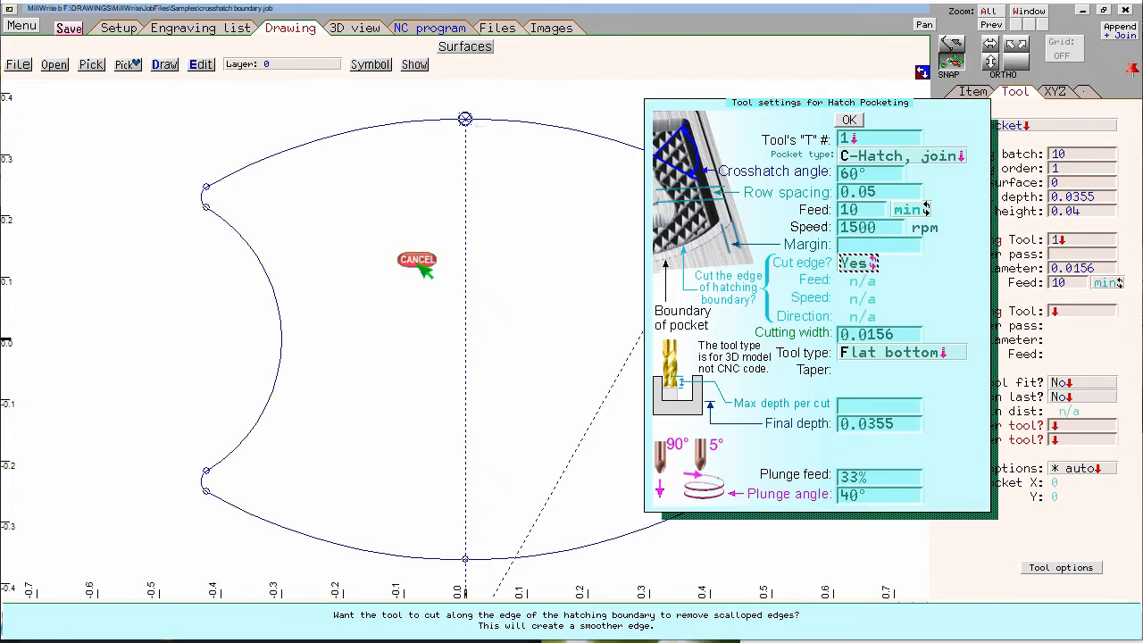
key("Return")
- Make the hatching tool a tapered tool with a 50° included tip angle and accept the hatch pocketing settings
key("Return")
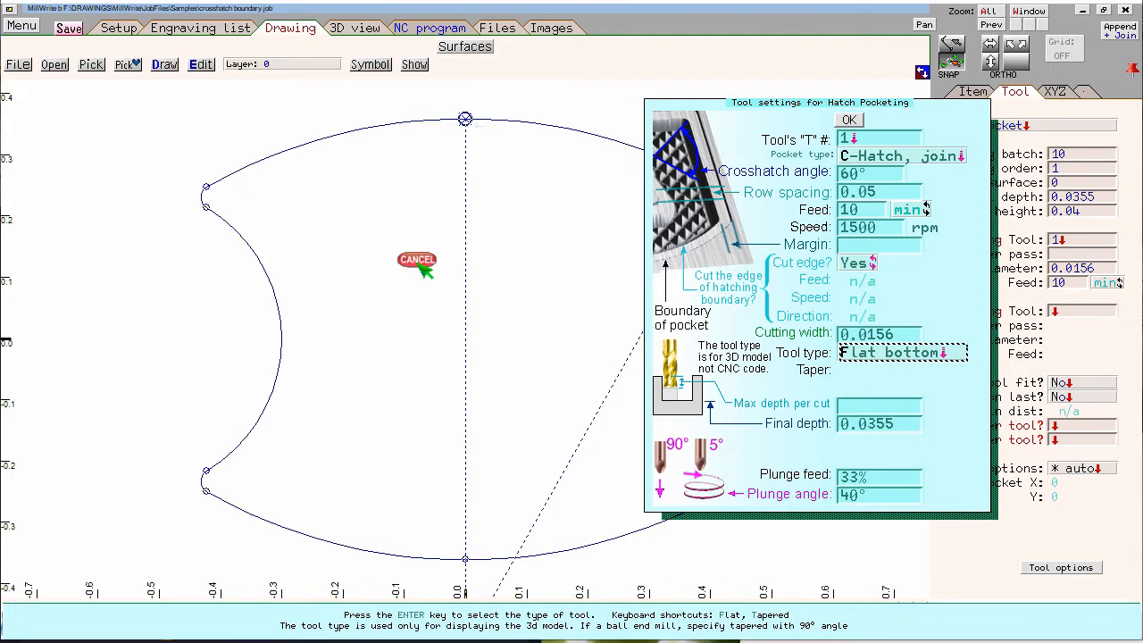
key("Return")
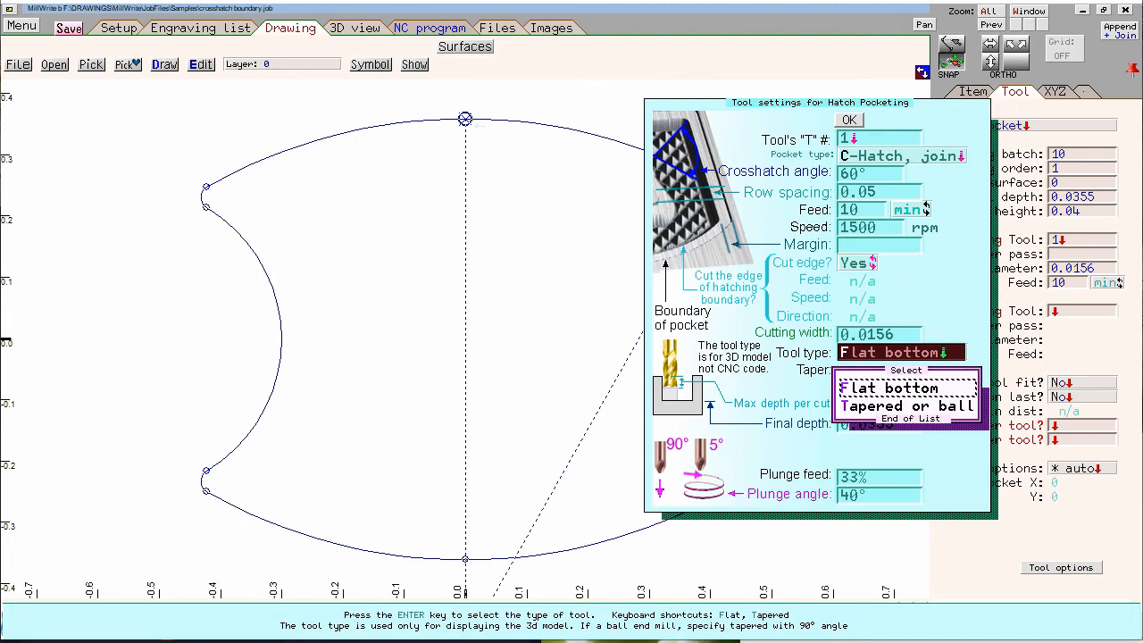
key("Down")
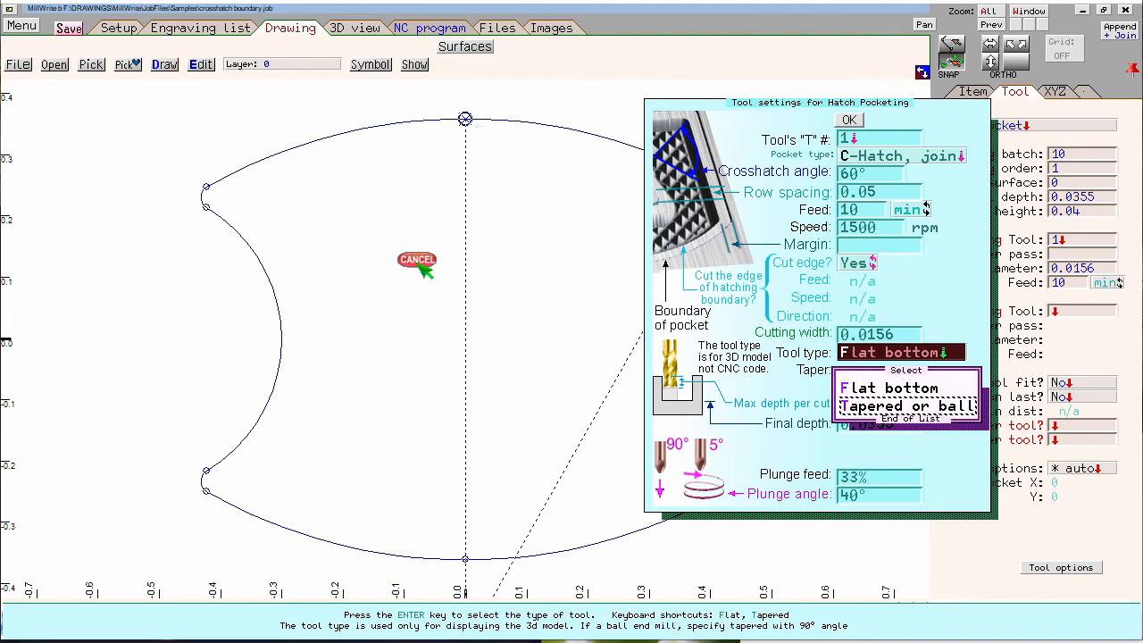
key("Up")
key("t")
type("5")
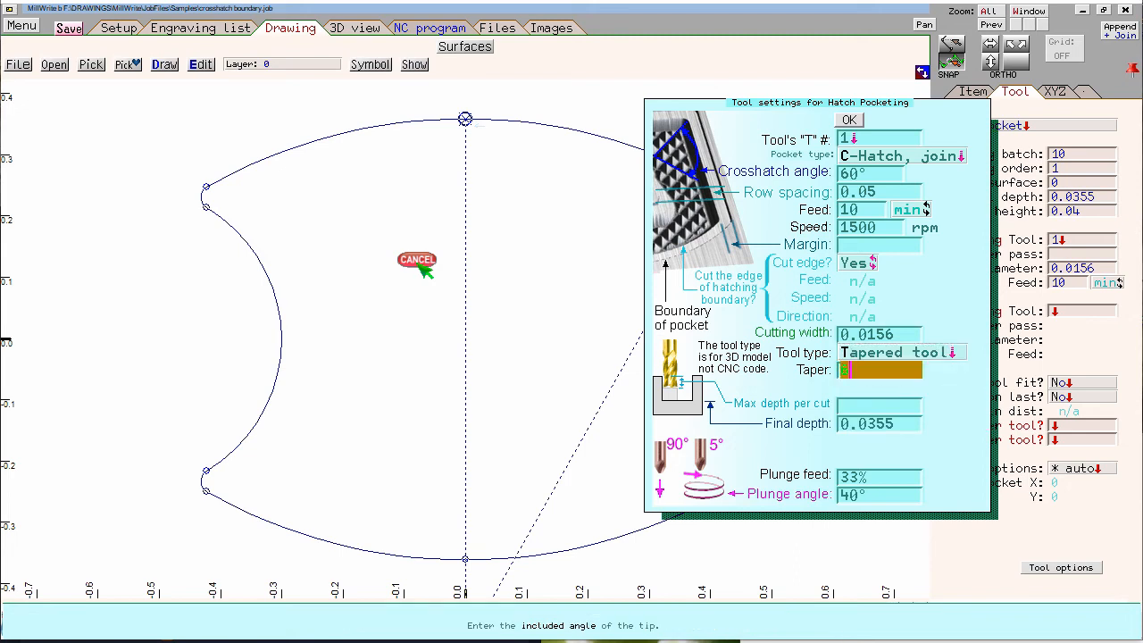
type("0")
key("Return")
key("Up")
key("Up")
key("Up")
key("Up")
key("Up")
key("Up")
key("Up")
key("Up")
key("Up")
left_click(849, 123)
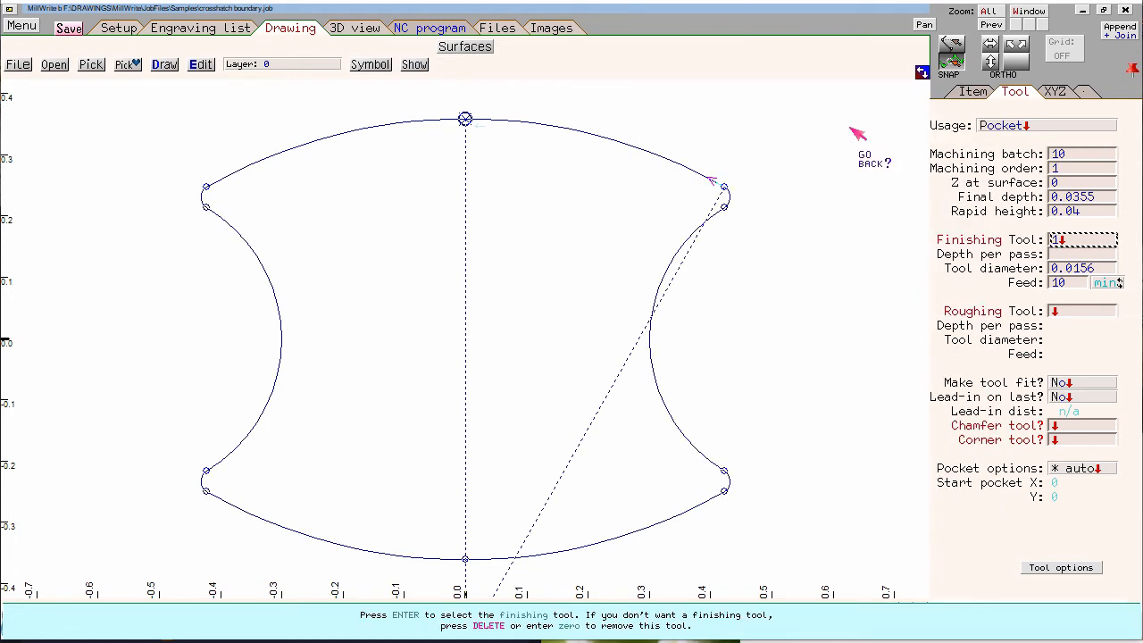
- Inspect the crosshatch tool path in 3D and the rendered 3D model of the pocket from several angles
left_click(354, 27)
left_click_drag(523, 313, 668, 244)
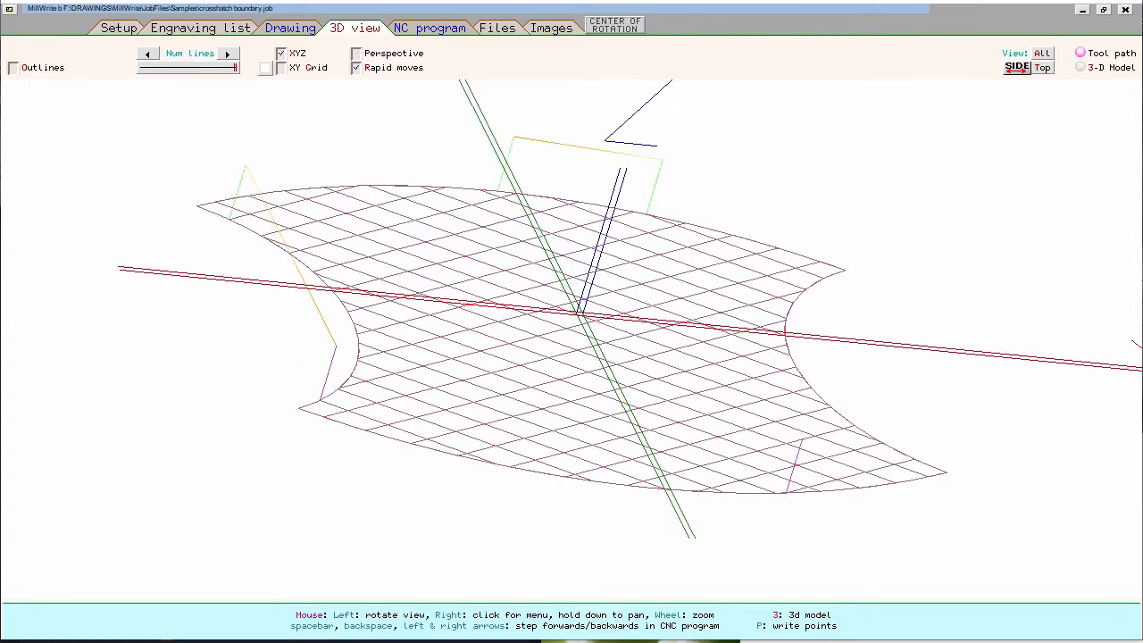
left_click(1080, 67)
mouse_move(535, 357)
left_mouse_down()
mouse_move(683, 473)
mouse_move(694, 375)
left_mouse_up()
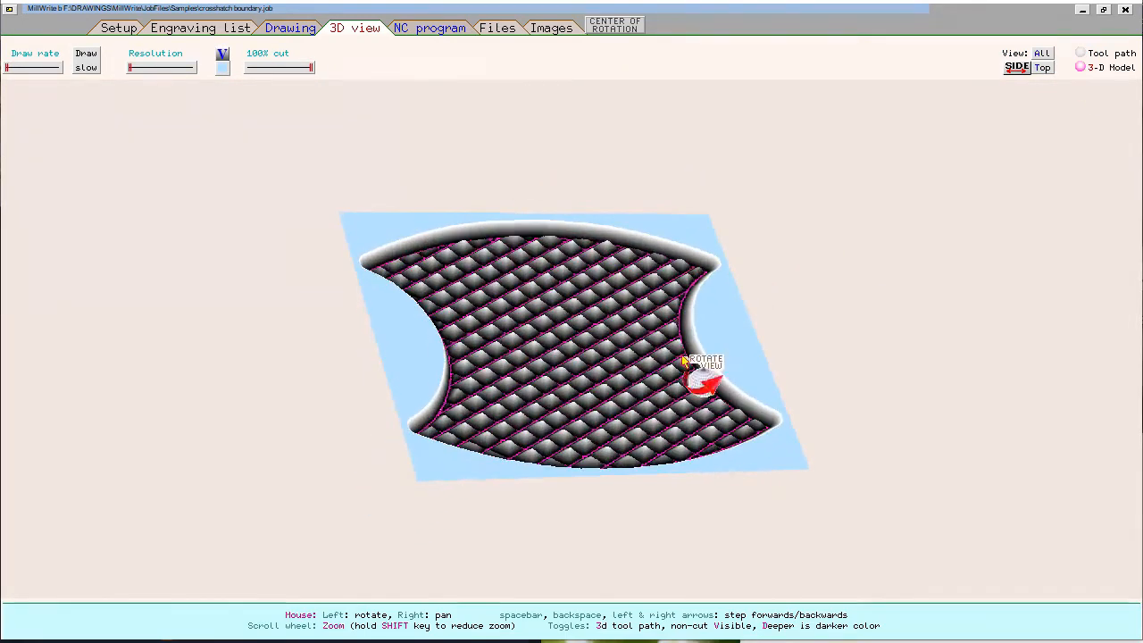
- Replay the crosshatch cutting simulation on the 3D model, speed up its draw rate, and return to the tool path display
left_click(81, 67)
scroll(663, 338, "up", 3)
mouse_move(663, 337)
left_mouse_down()
mouse_move(641, 322)
mouse_move(579, 189)
left_mouse_up()
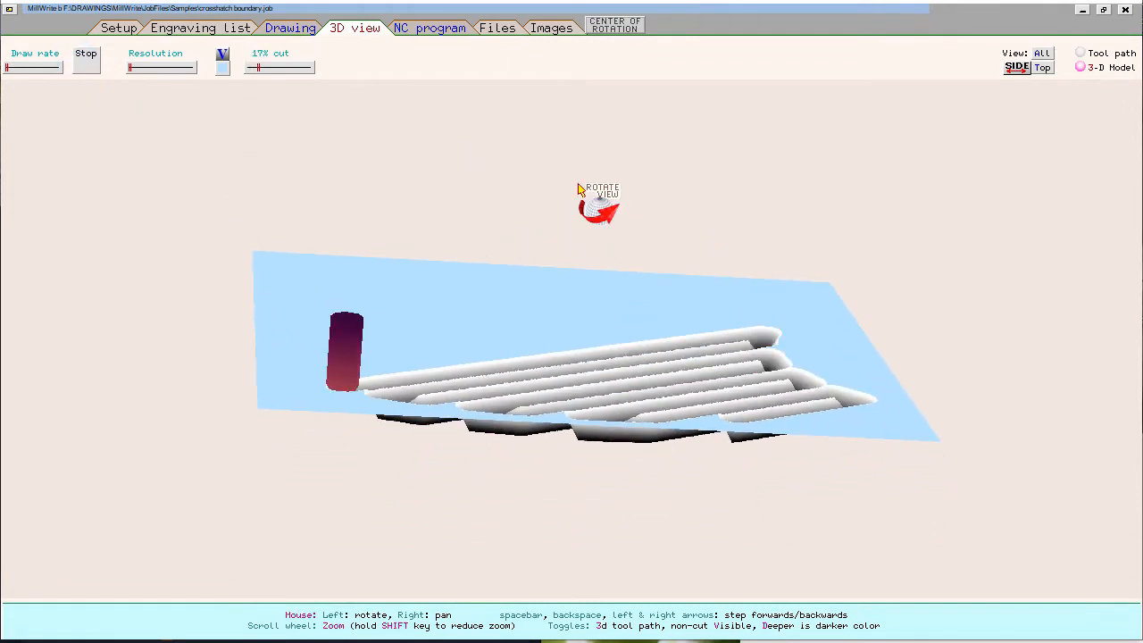
left_click_drag(579, 189, 536, 357)
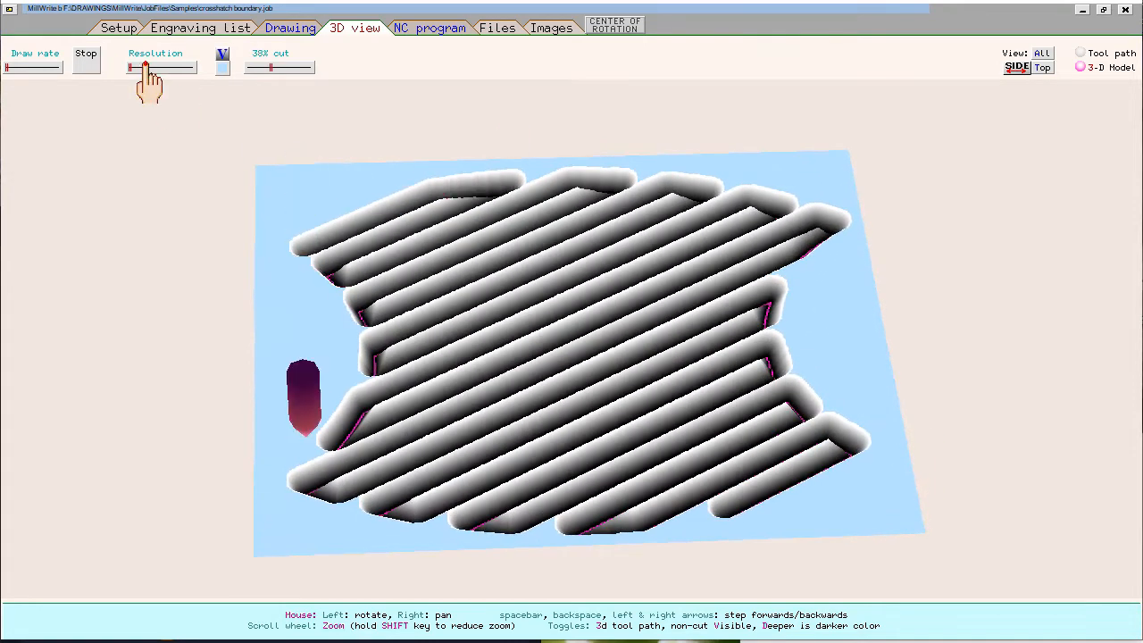
left_click(35, 67)
mouse_move(526, 339)
left_mouse_down()
mouse_move(523, 270)
mouse_move(396, 178)
left_mouse_up()
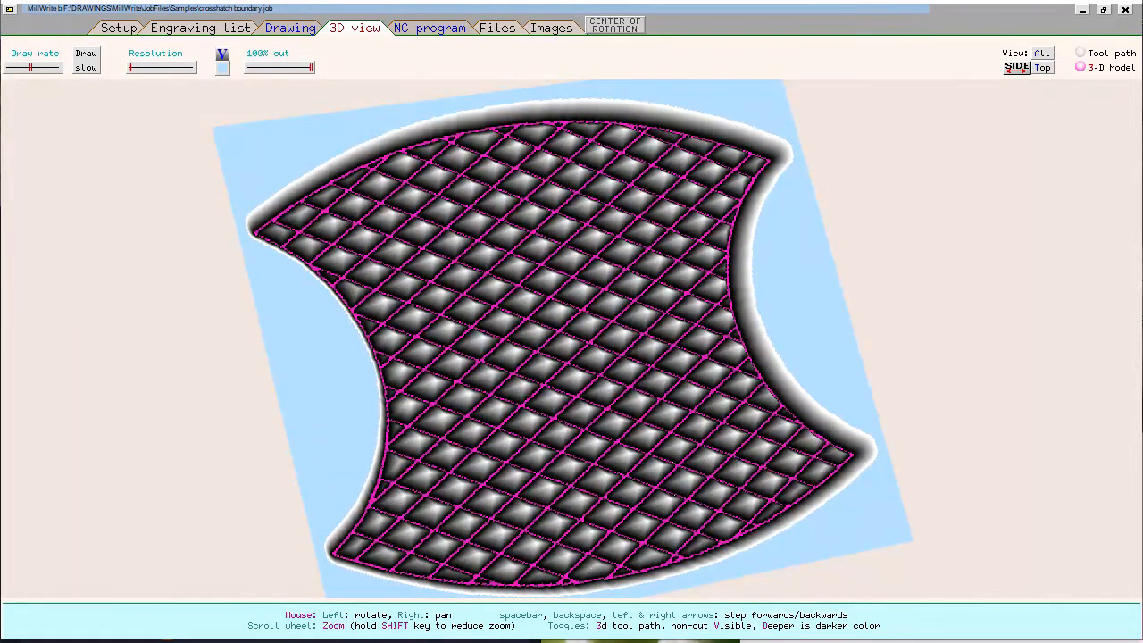
key("3")
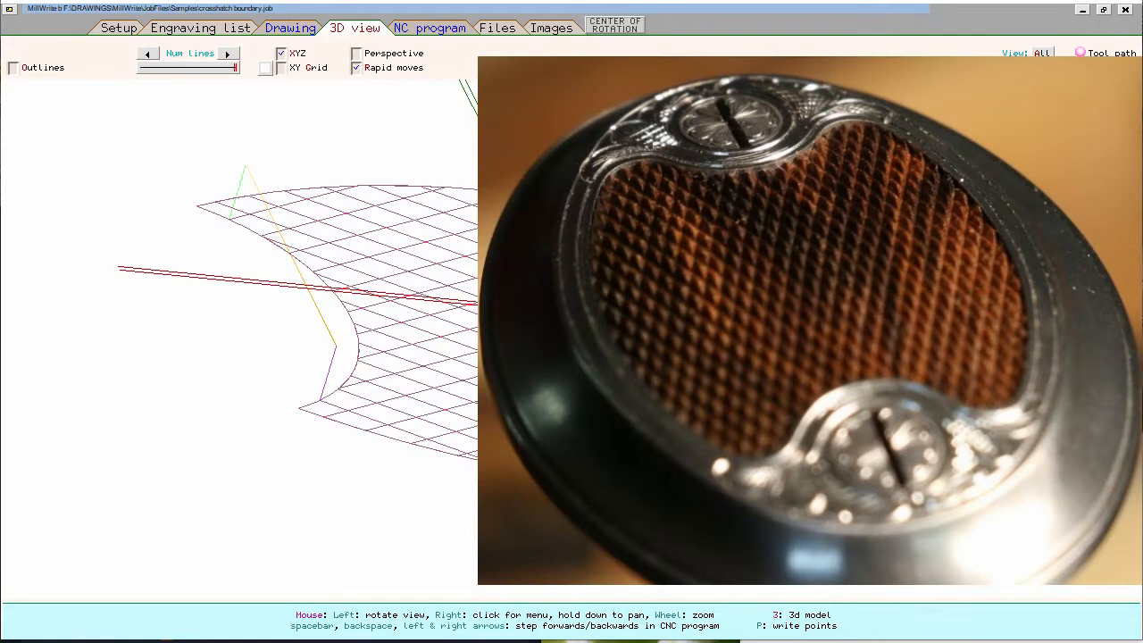
- Return to the drawing and check the outline's pocket tool settings, leaving nothing selected
left_click(295, 28)
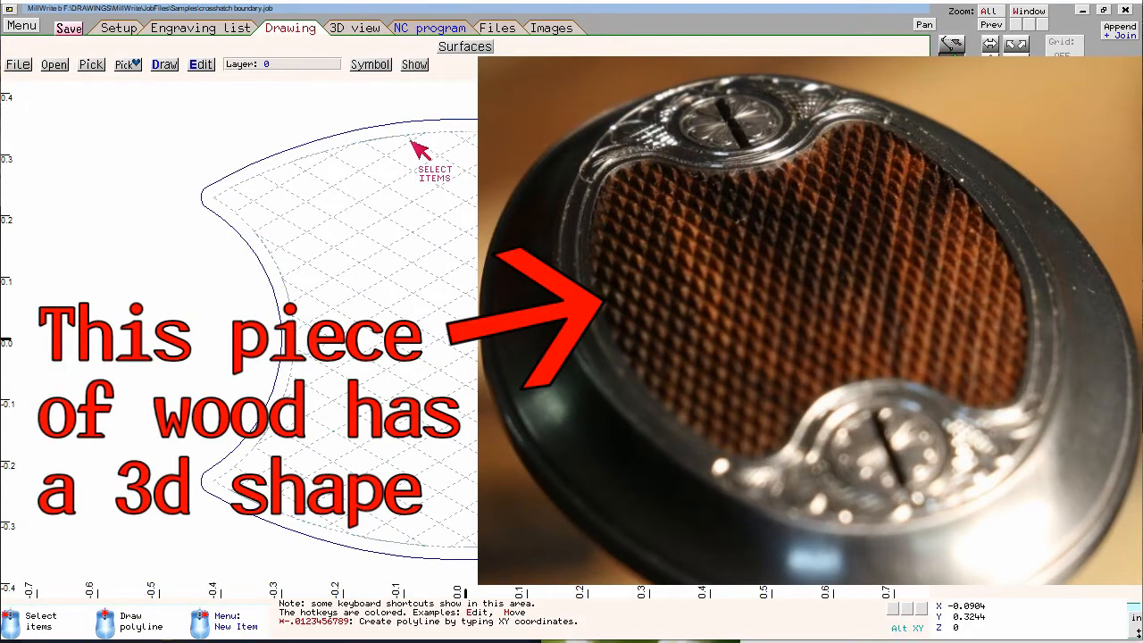
left_click(373, 132)
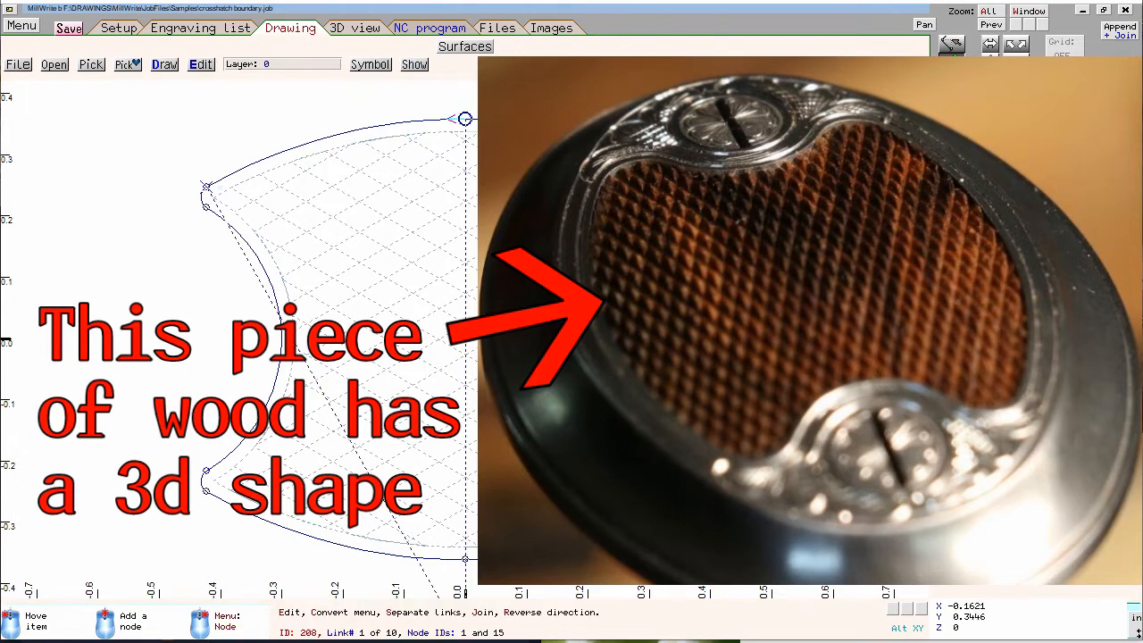
left_click(184, 292)
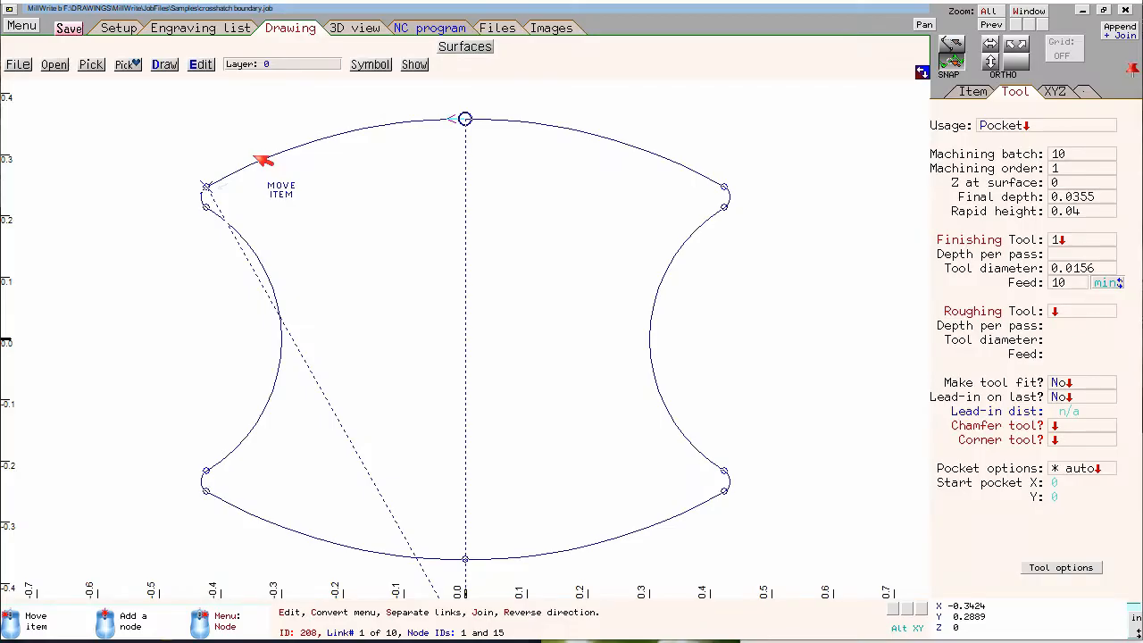
key("Escape")
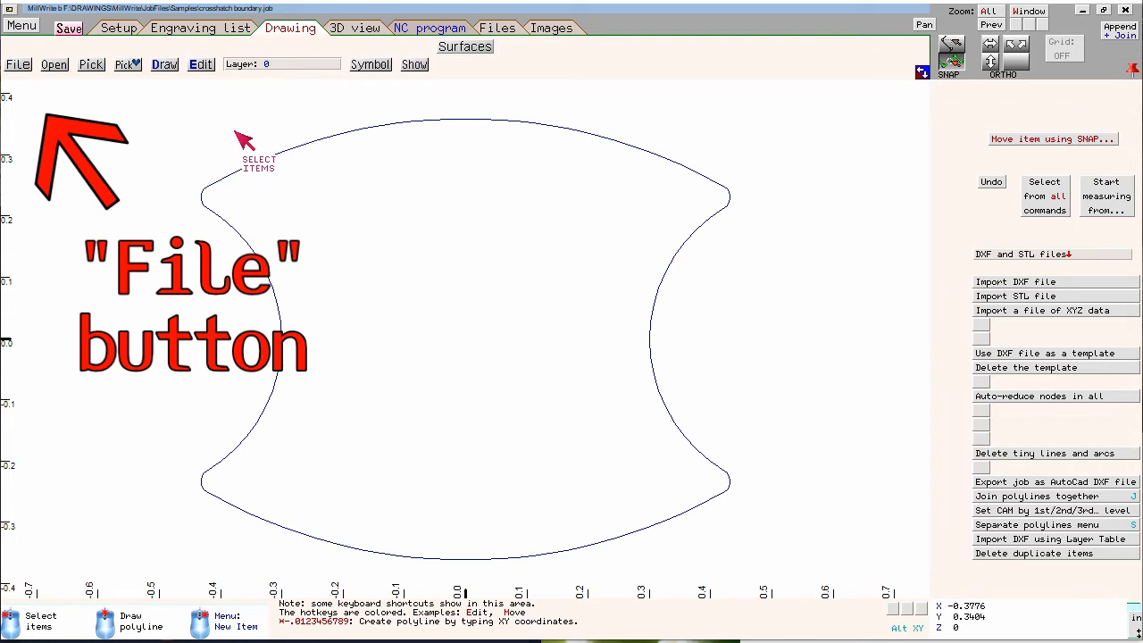
left_click(18, 65)
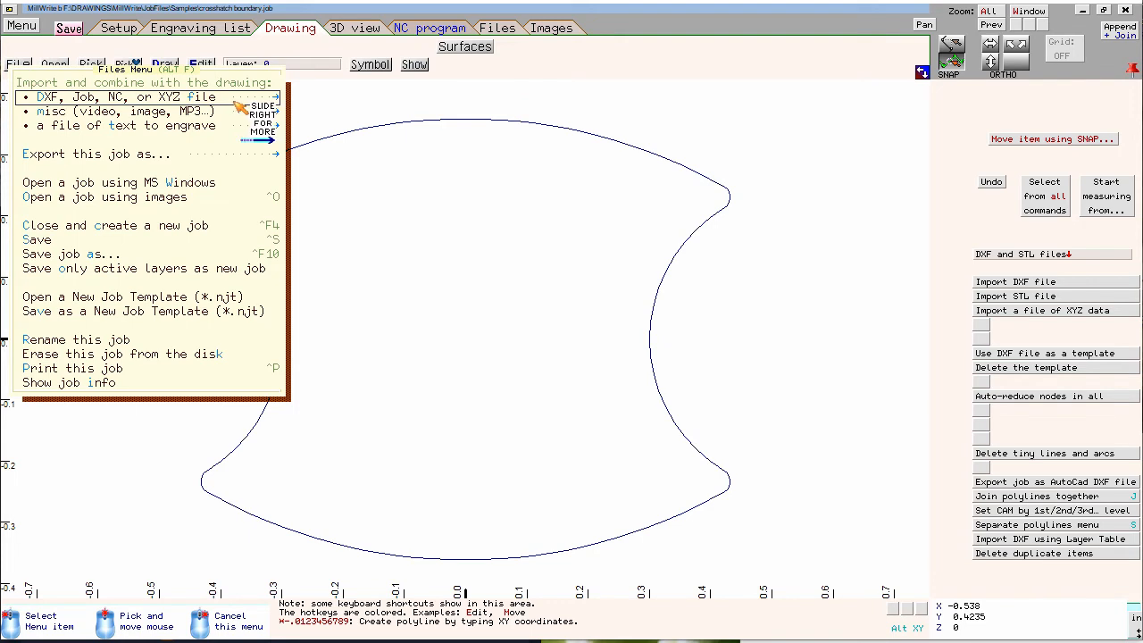
mouse_move(273, 98)
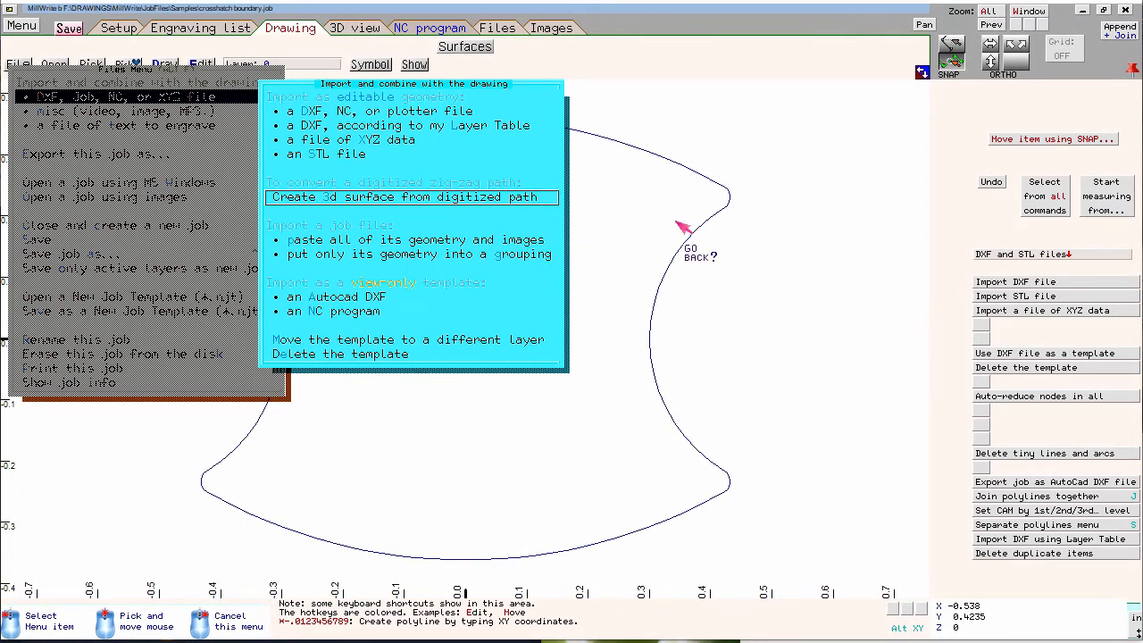
right_click(697, 264)
right_click(754, 272)
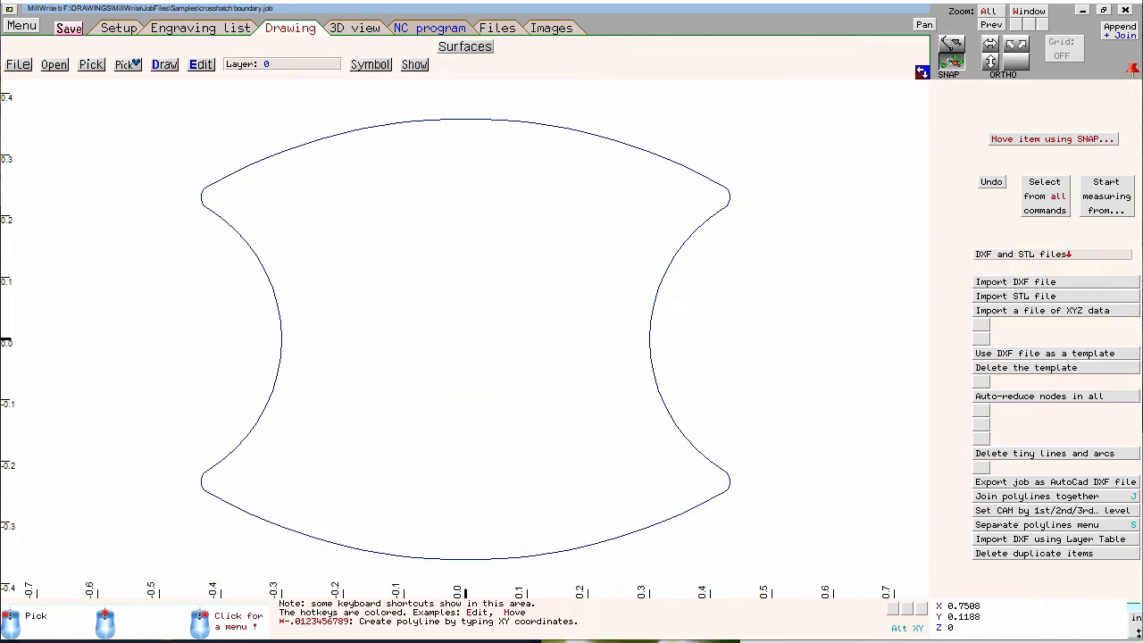
- Assign the Surface from Digitized path function to an empty user-definable button among the DXF and STL commands
left_click(981, 427)
type("dig")
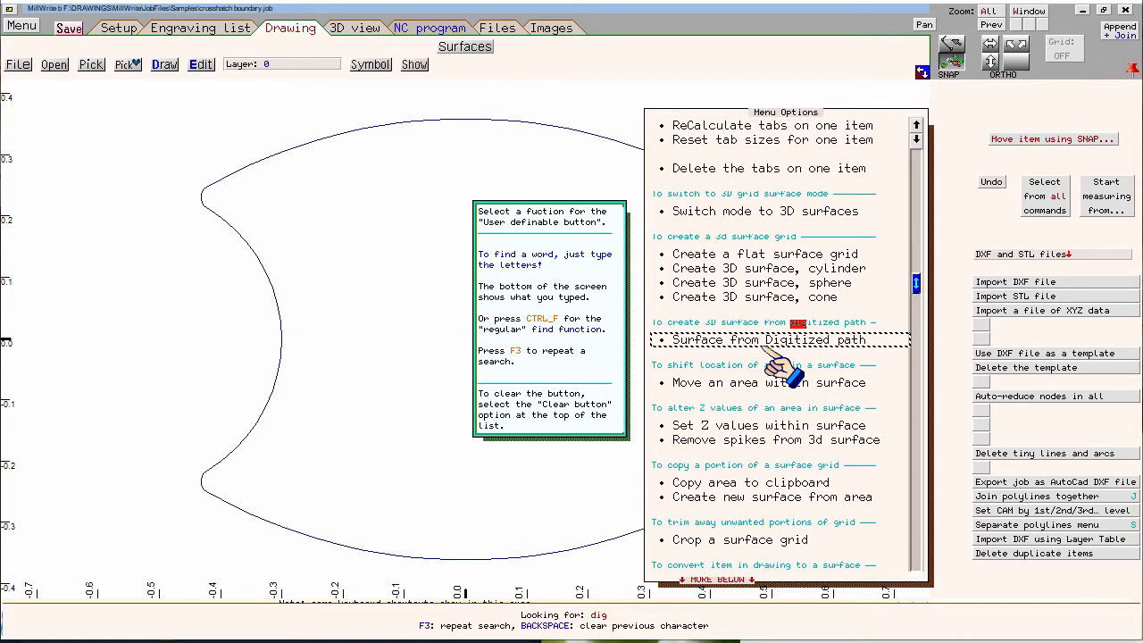
left_click(714, 341)
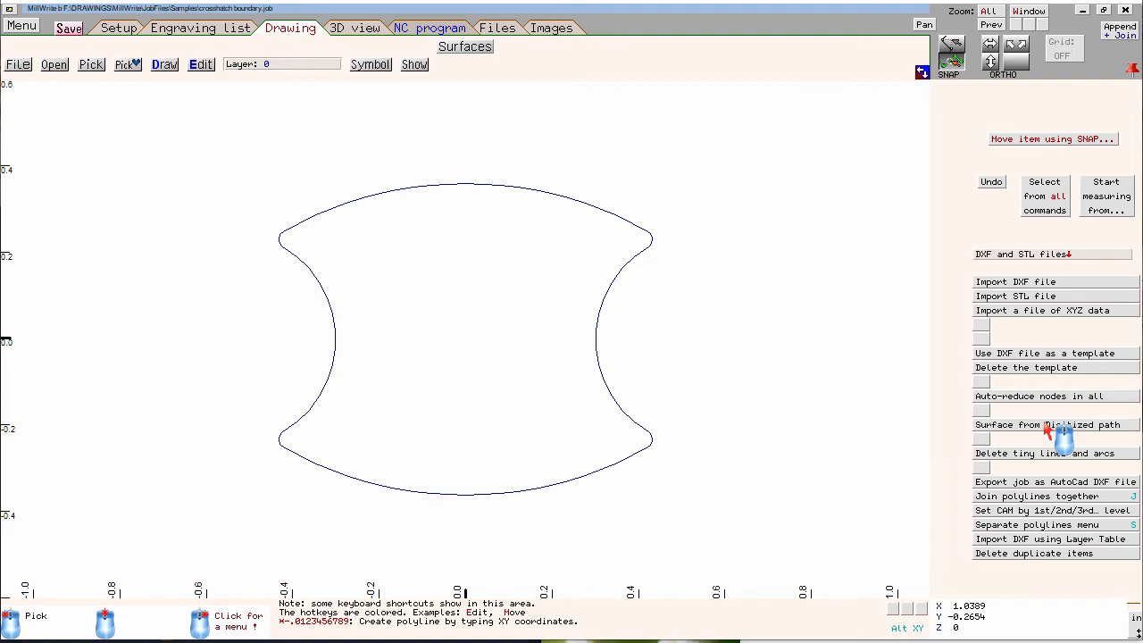
- Convert the Autocad DXF file "3d digitized shape for crosshatching.DXF" to a 3D surface with a grid spacing of 0.025
left_click(1046, 426)
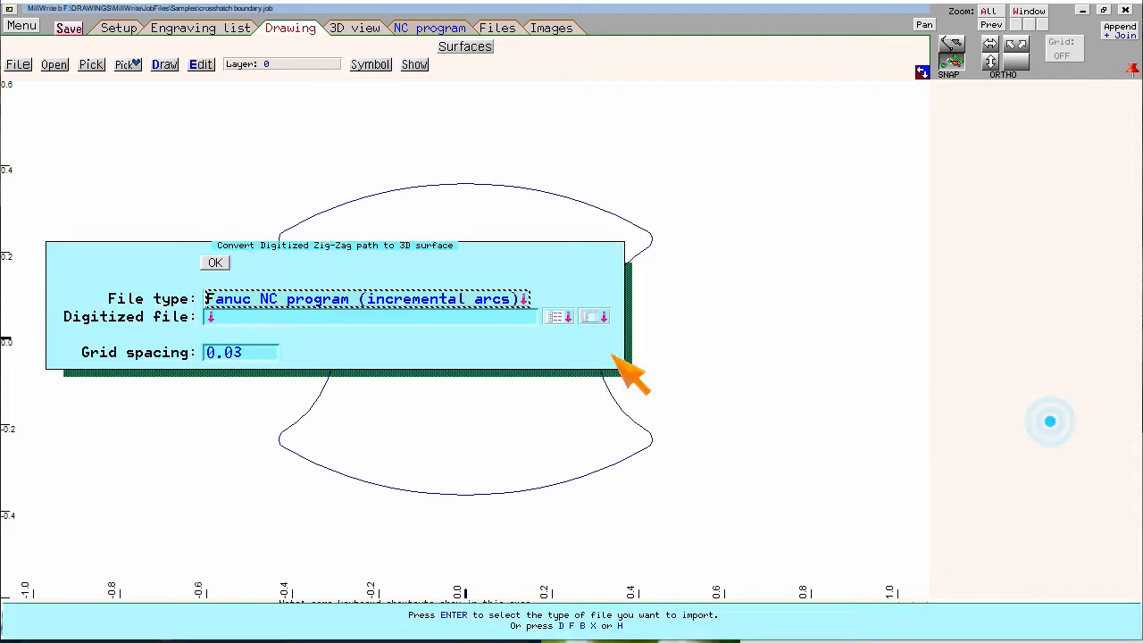
left_click(403, 300)
left_click(299, 335)
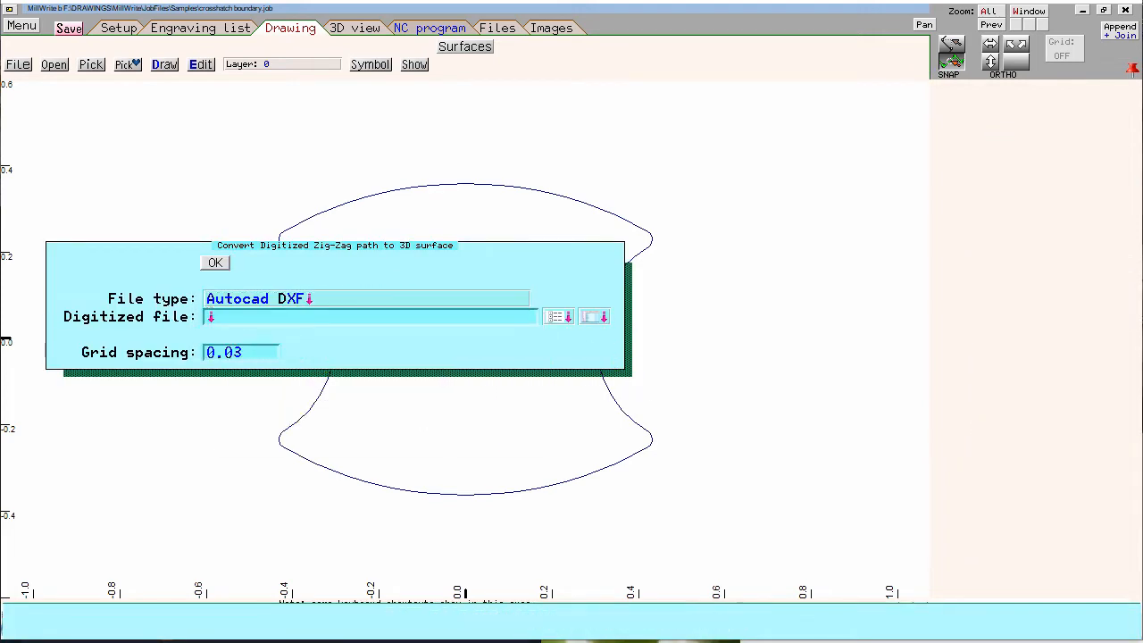
key("space")
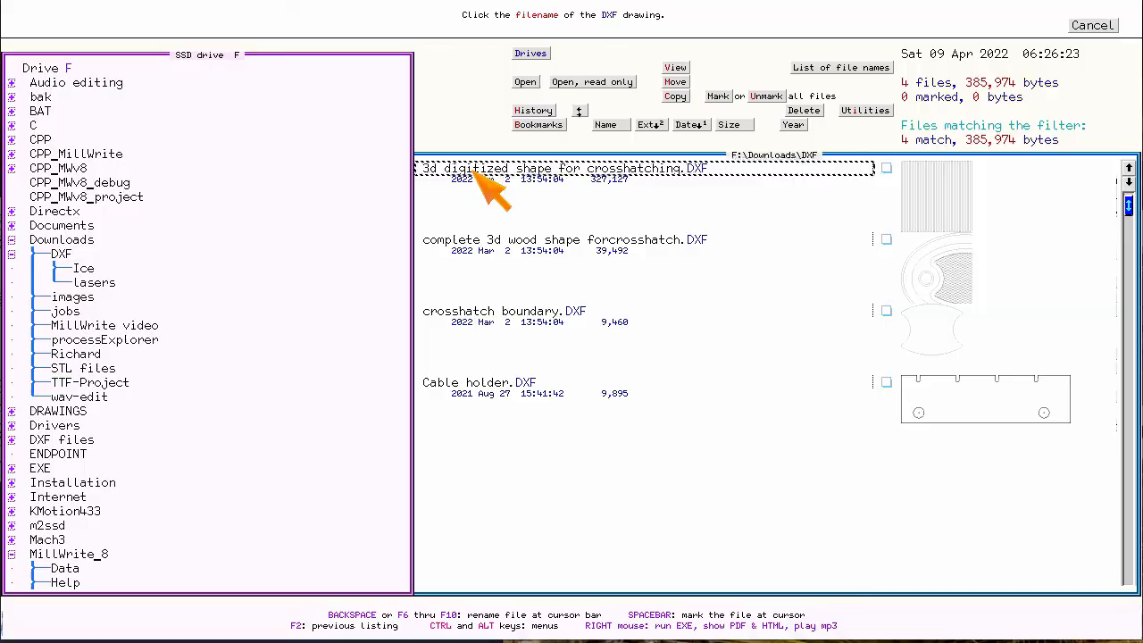
left_click(420, 173)
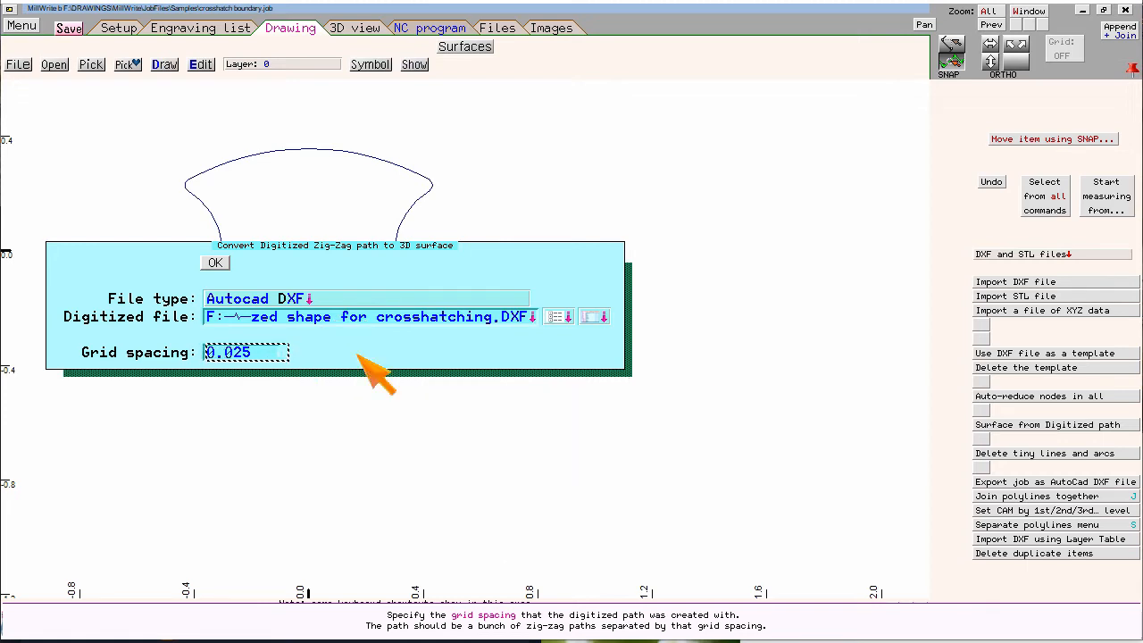
key("Return")
key("Return")
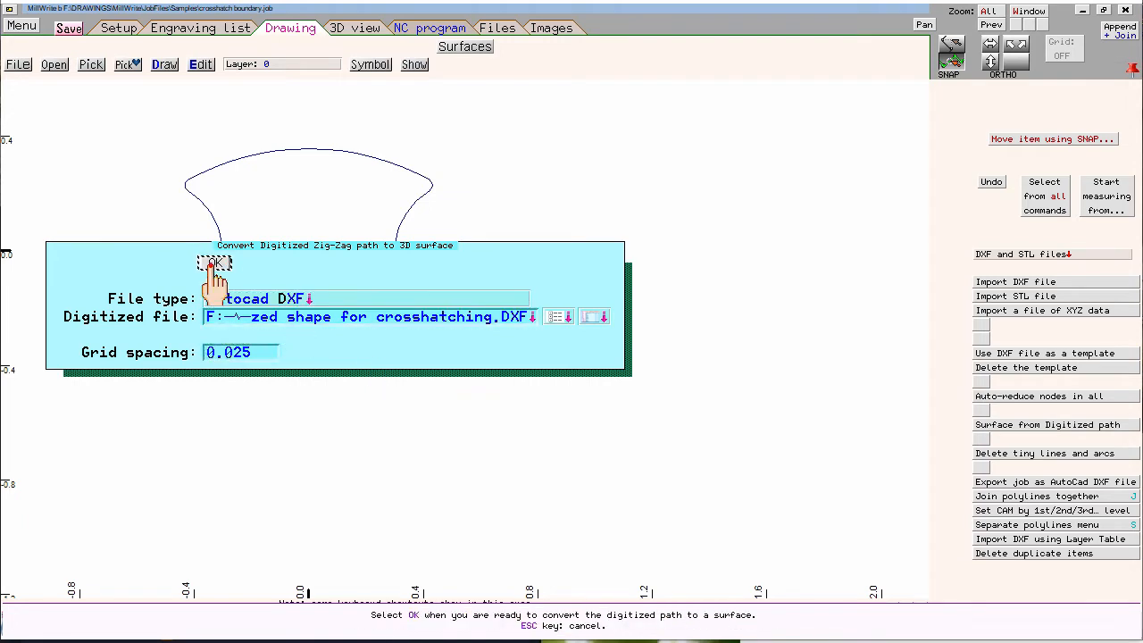
left_click(221, 269)
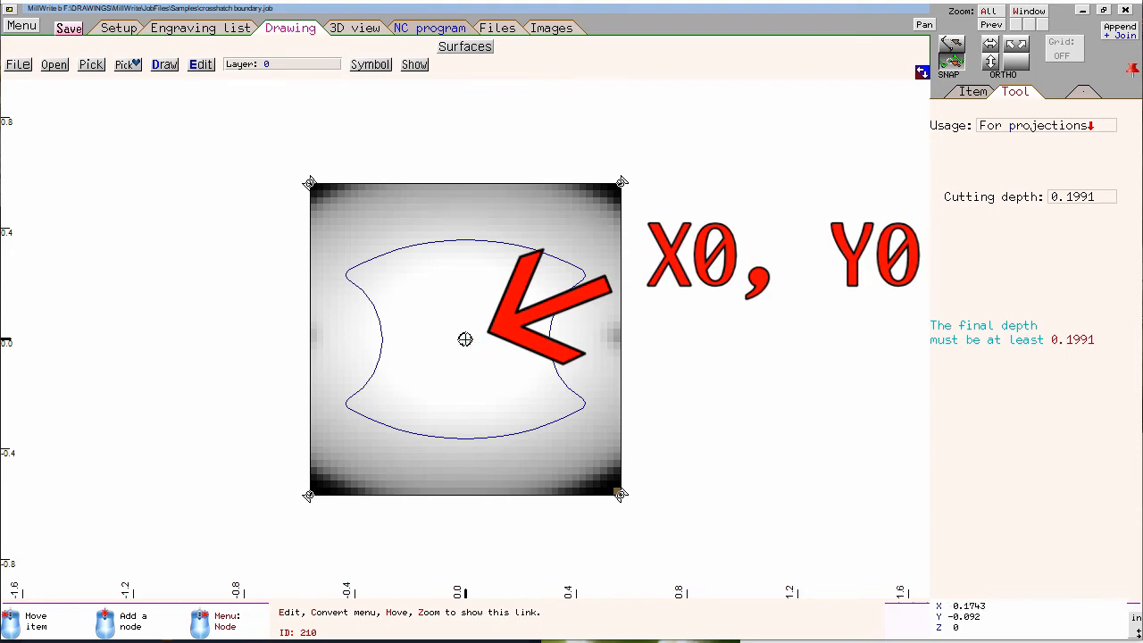
- Examine the converted surface with the outline in 3D and compare the tool usage settings of both items
key("space")
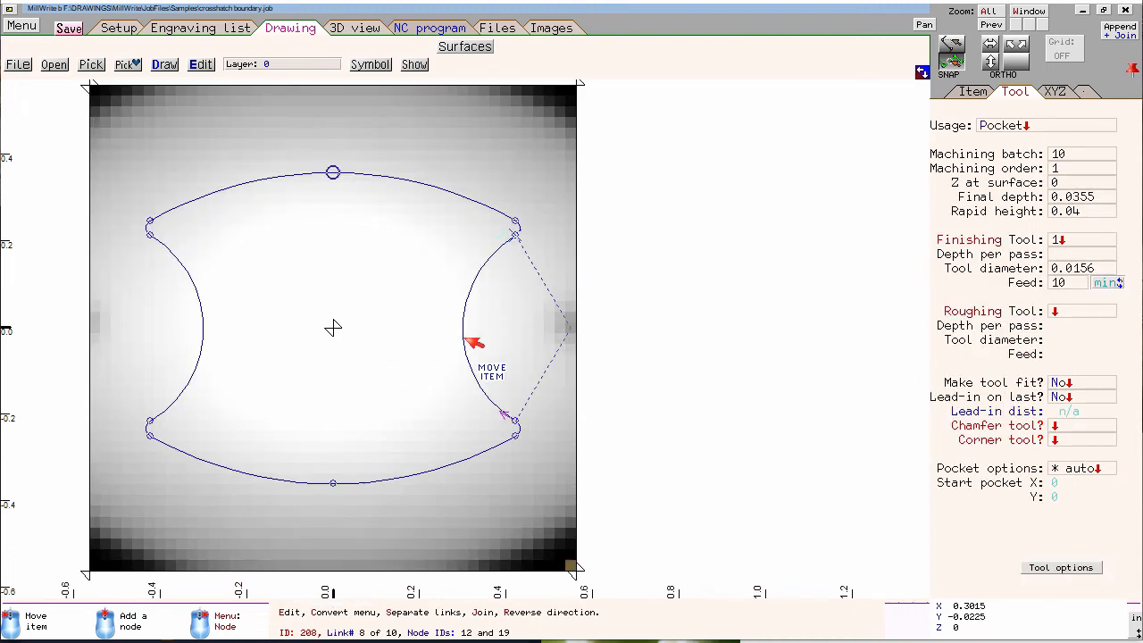
scroll(464, 338, "down", 1)
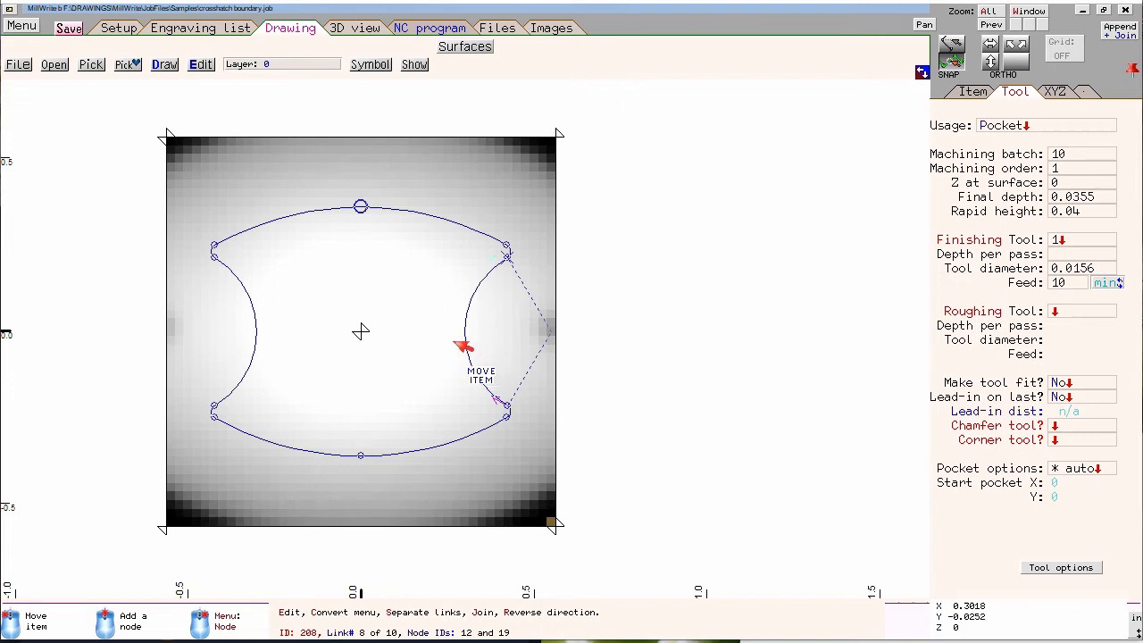
left_click(360, 331)
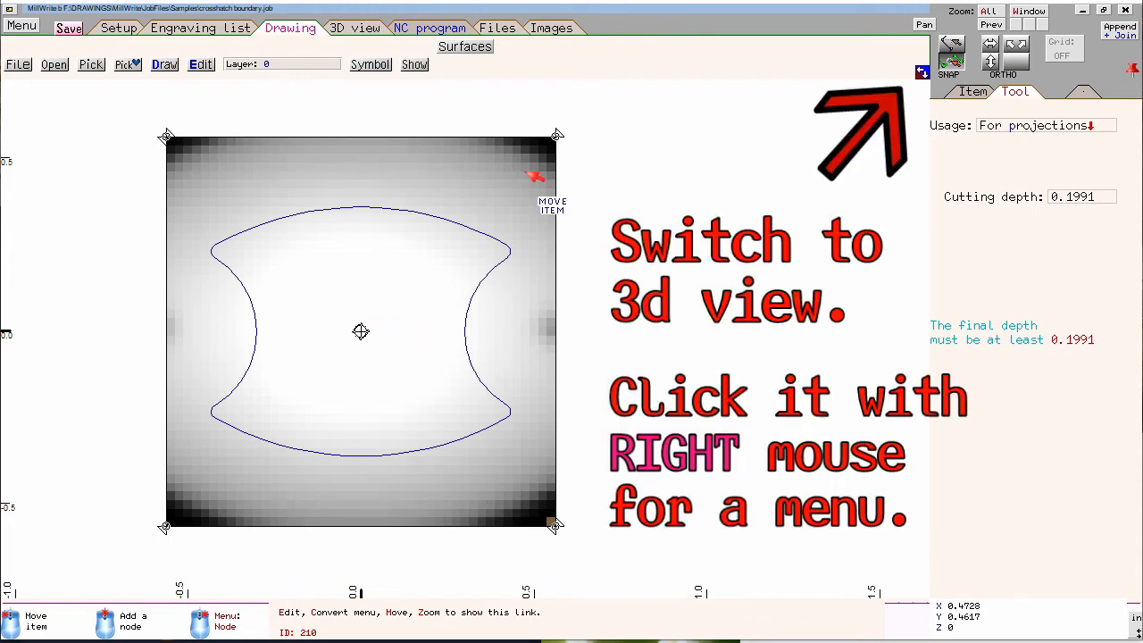
left_click(922, 71)
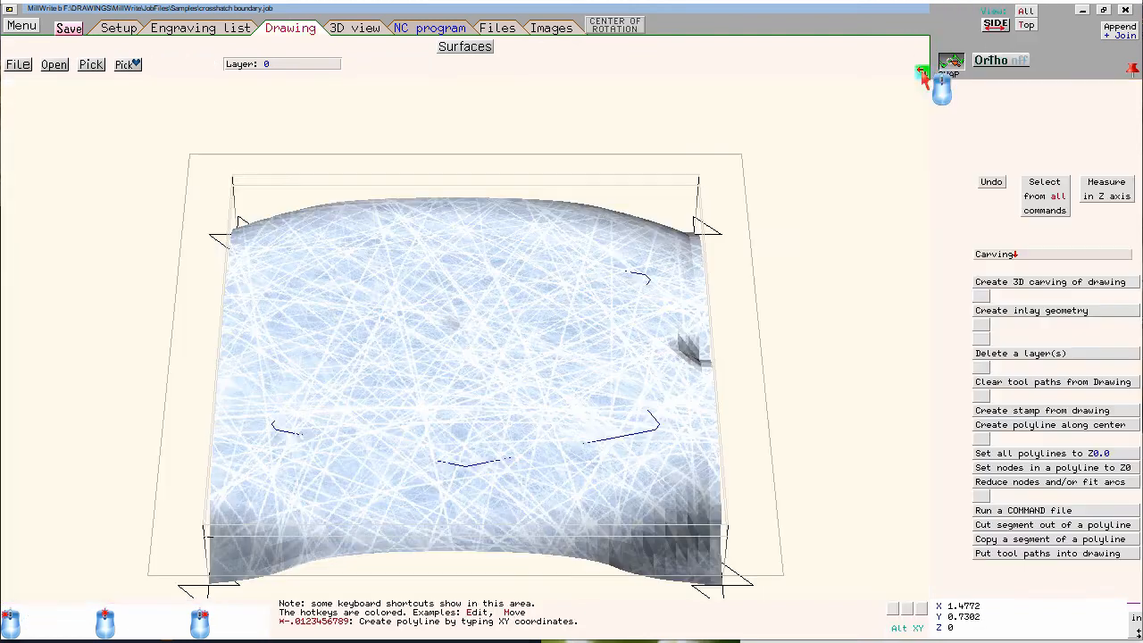
mouse_move(563, 269)
left_mouse_down()
mouse_move(500, 334)
mouse_move(732, 107)
left_mouse_up()
mouse_move(416, 408)
left_mouse_down()
mouse_move(890, 336)
mouse_move(661, 275)
mouse_move(617, 247)
mouse_move(594, 259)
left_mouse_up()
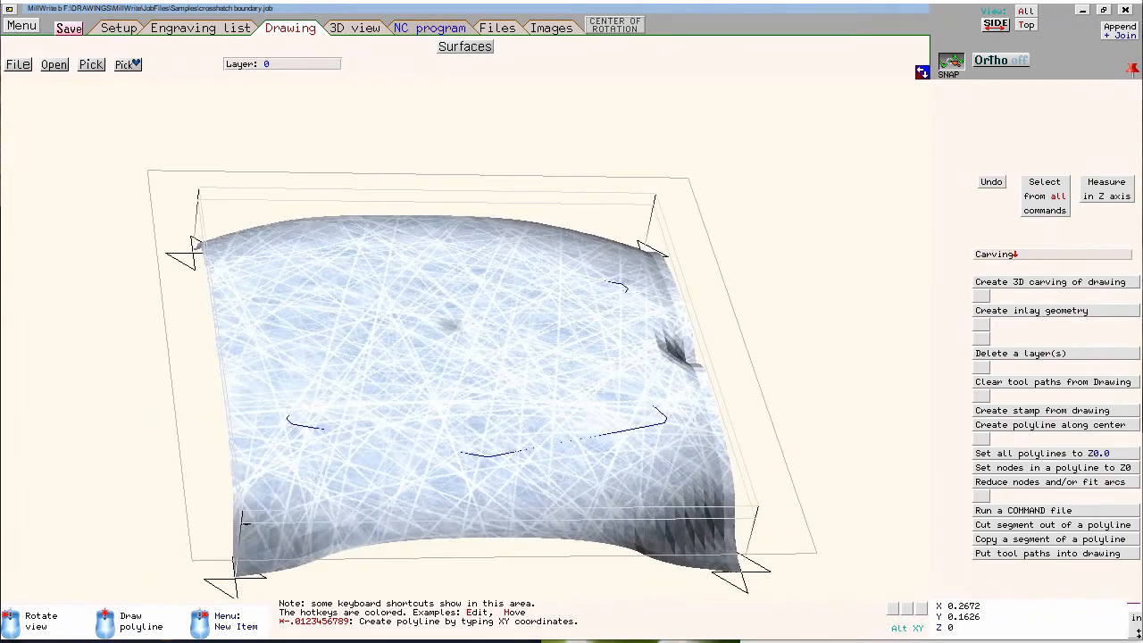
left_click(921, 72)
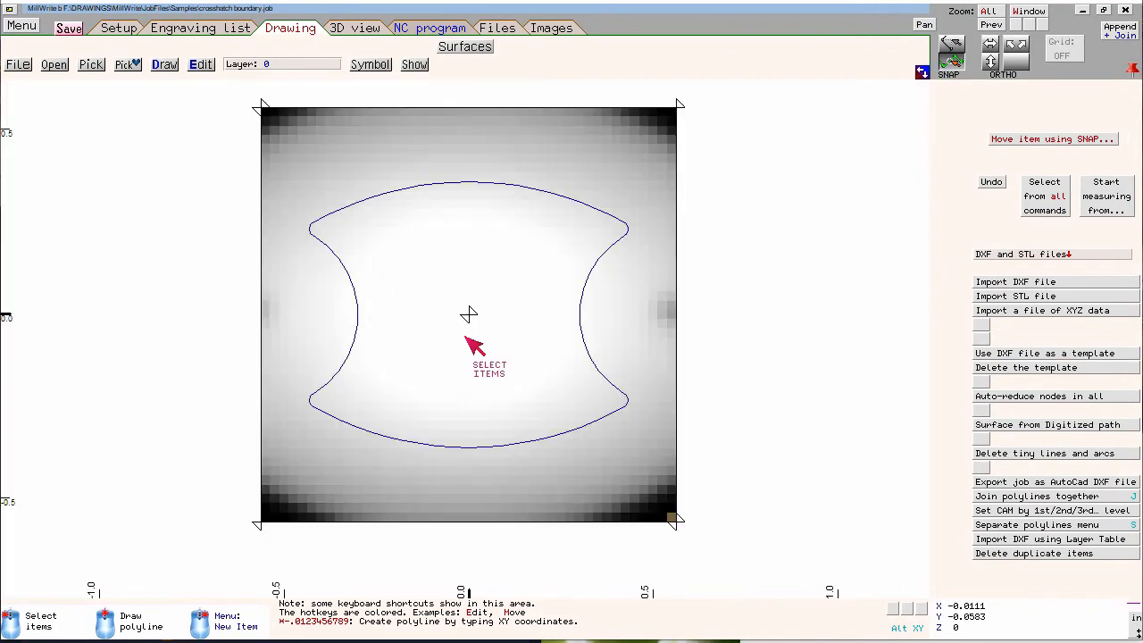
left_click(504, 183)
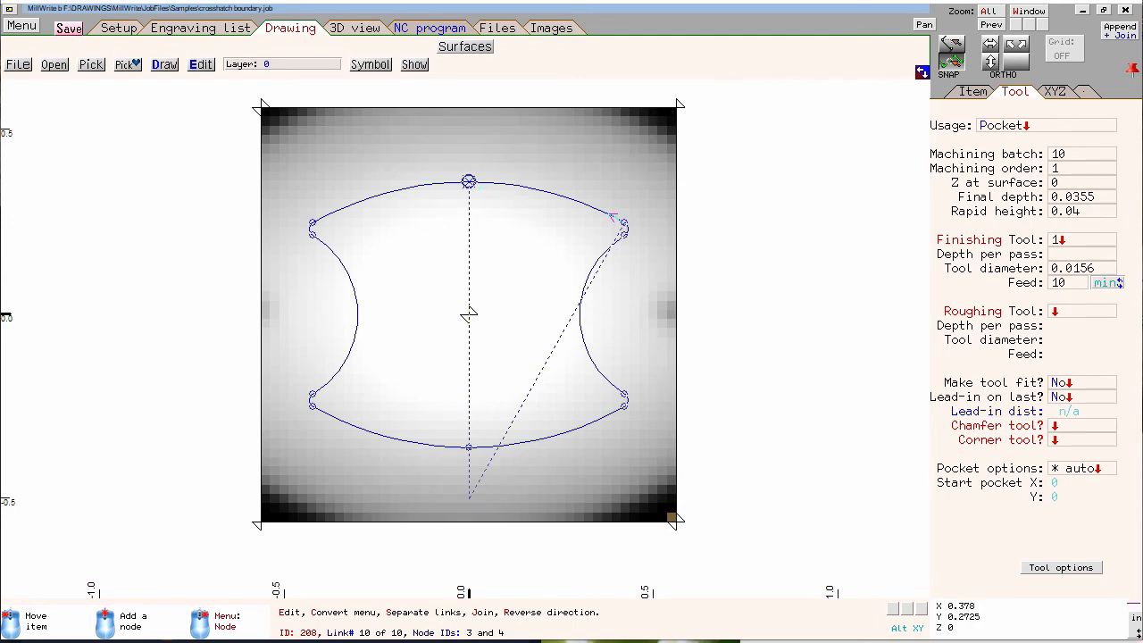
left_click(676, 104)
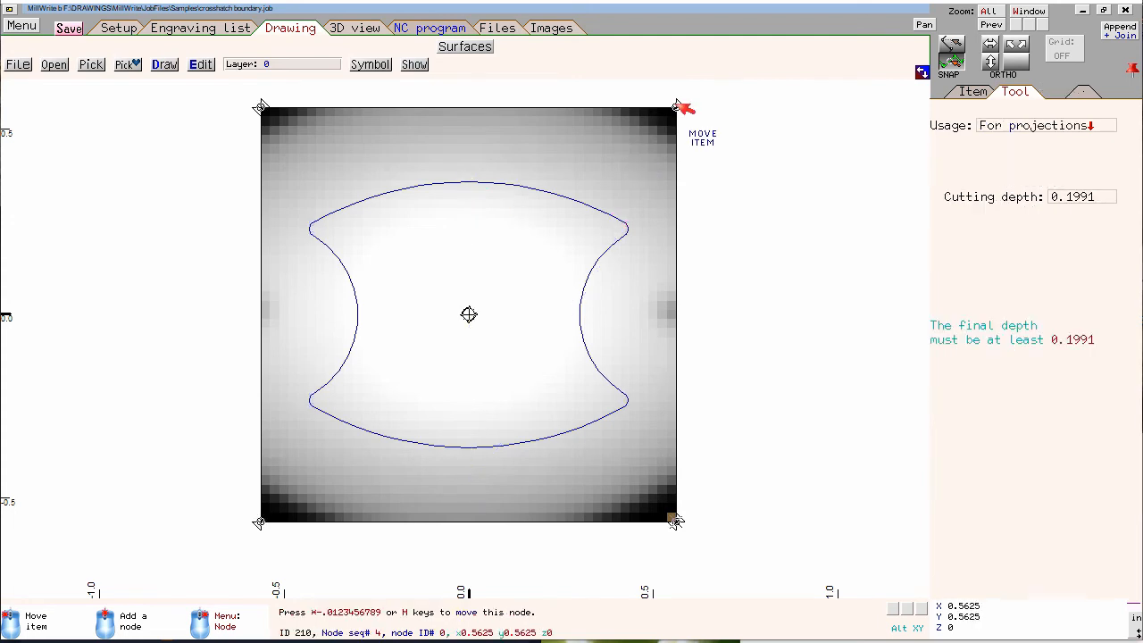
left_click(613, 213)
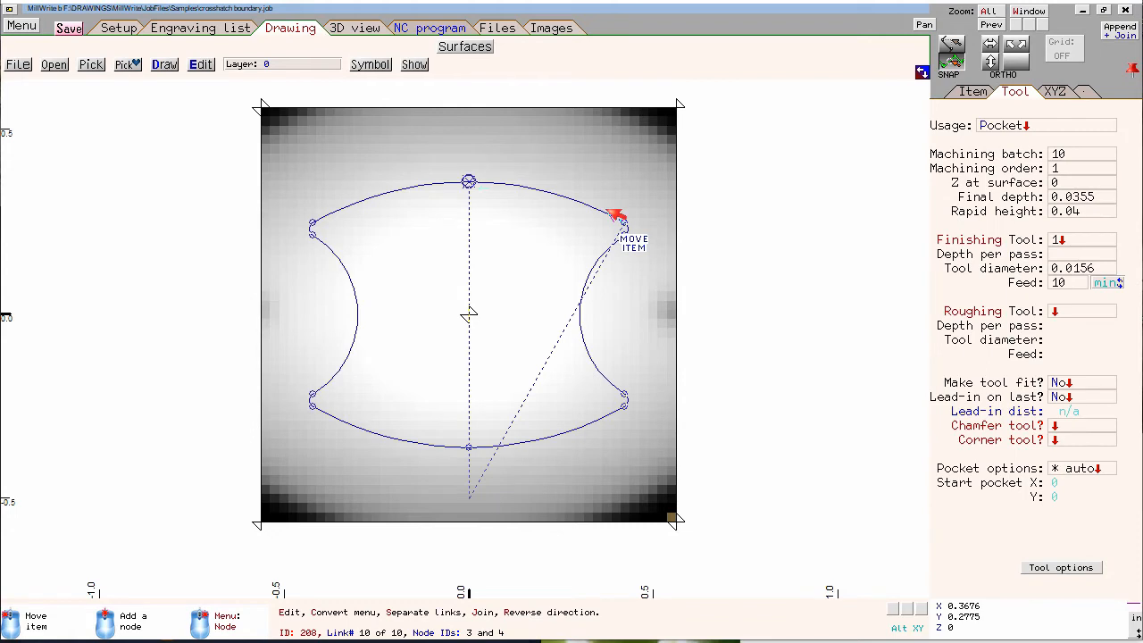
- Inspect the crosshatch tool path and the rendered 3D model of the curved surface from several angles
left_click(357, 28)
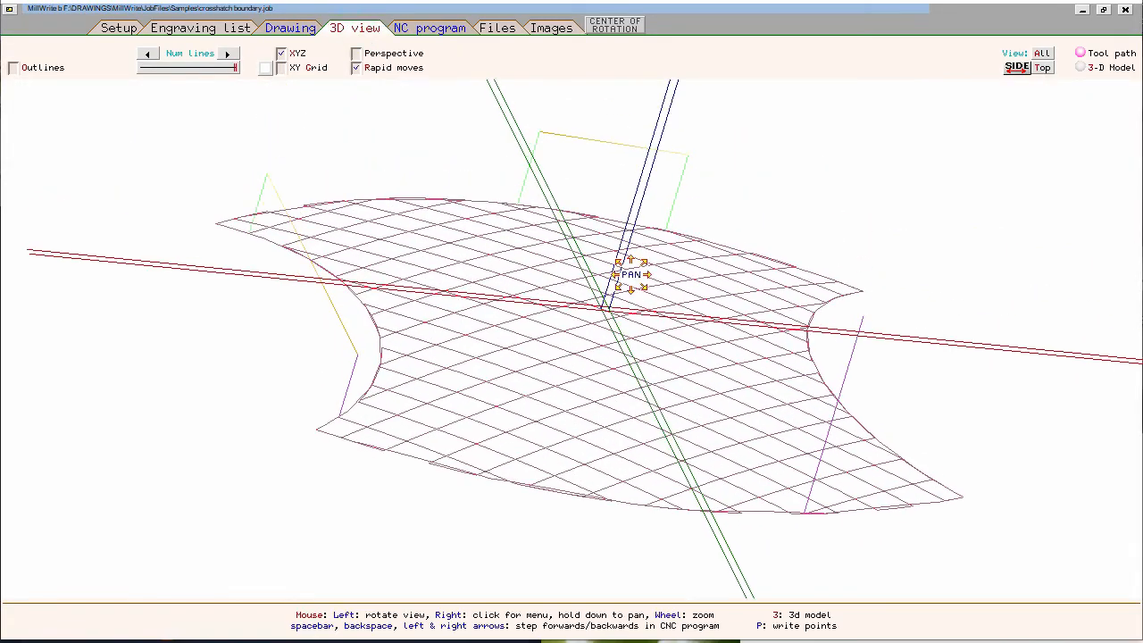
key("3")
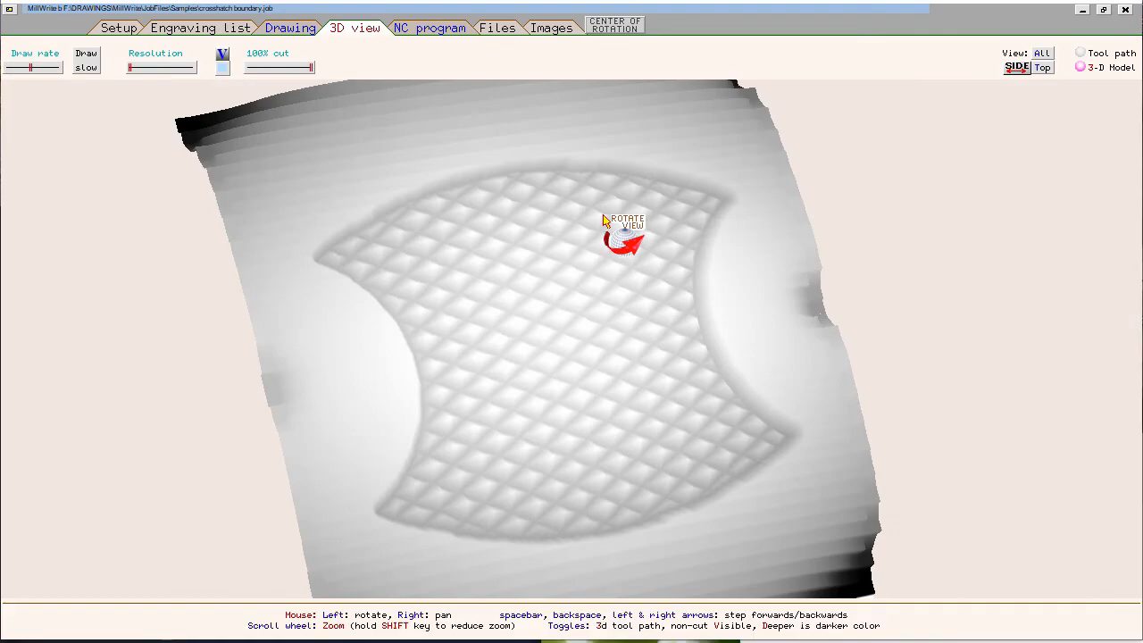
key("3")
mouse_move(633, 401)
left_mouse_down()
mouse_move(634, 232)
mouse_move(777, 353)
mouse_move(885, 363)
mouse_move(616, 270)
mouse_move(624, 277)
left_mouse_up()
key("3")
mouse_move(655, 444)
left_mouse_down()
mouse_move(362, 286)
mouse_move(669, 293)
mouse_move(689, 316)
mouse_move(697, 402)
mouse_move(464, 473)
mouse_move(411, 443)
left_mouse_up()
- Try the wood_cracked.jpg texture on the 3D model, rotate it, and restore the untextured Deeper is darker shading
left_click(223, 63)
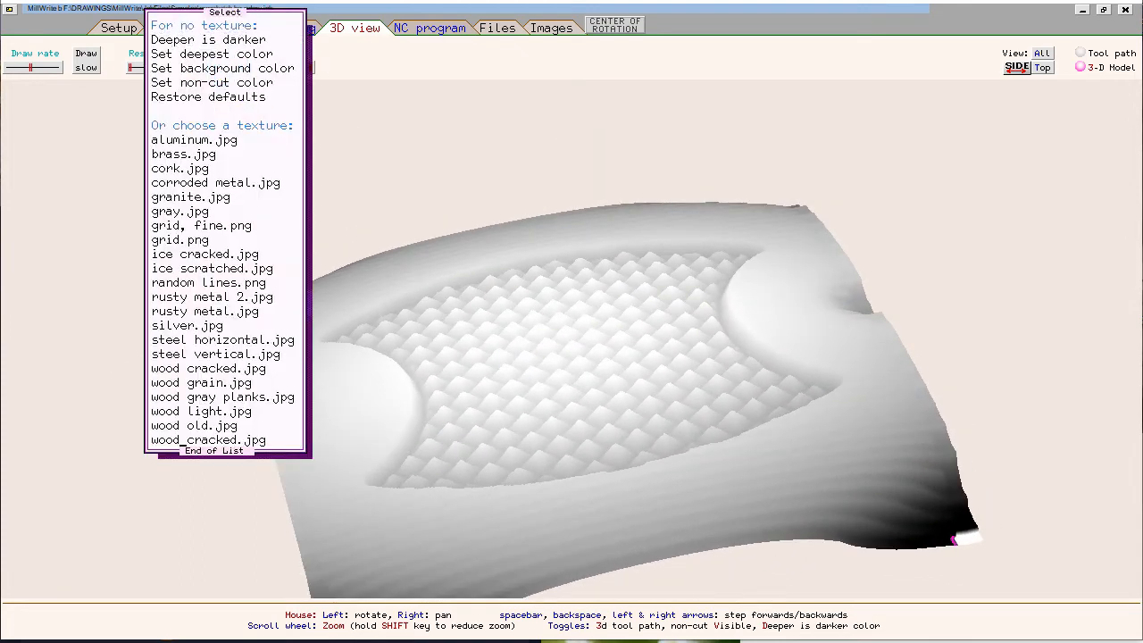
left_click(252, 440)
left_click_drag(427, 422, 753, 395)
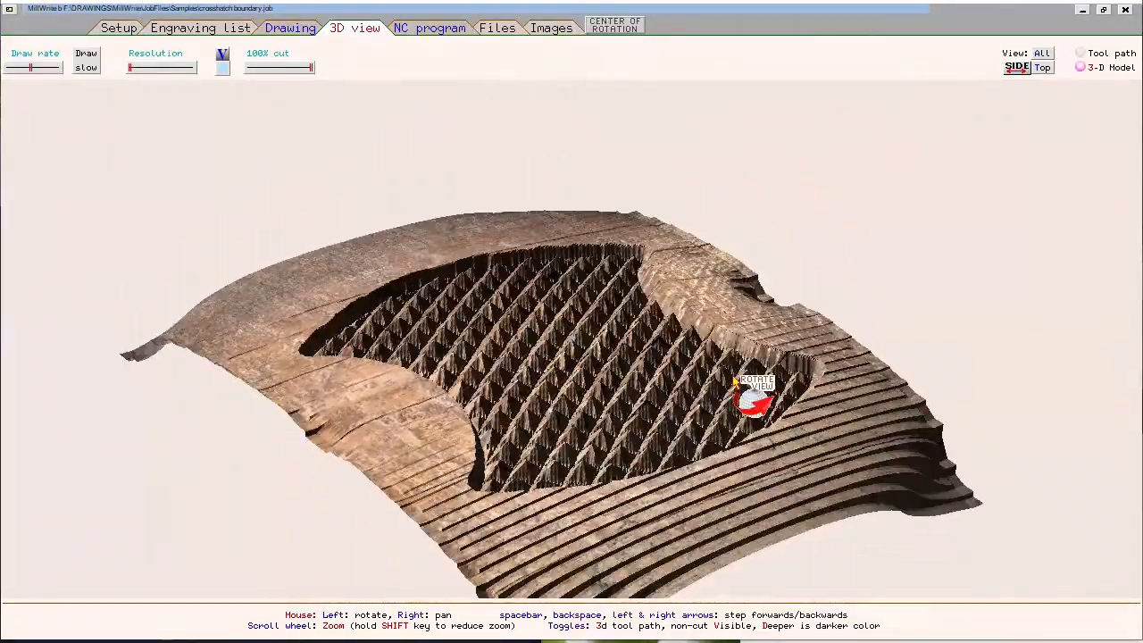
left_click(225, 70)
left_click(220, 41)
left_click_drag(643, 374, 612, 390)
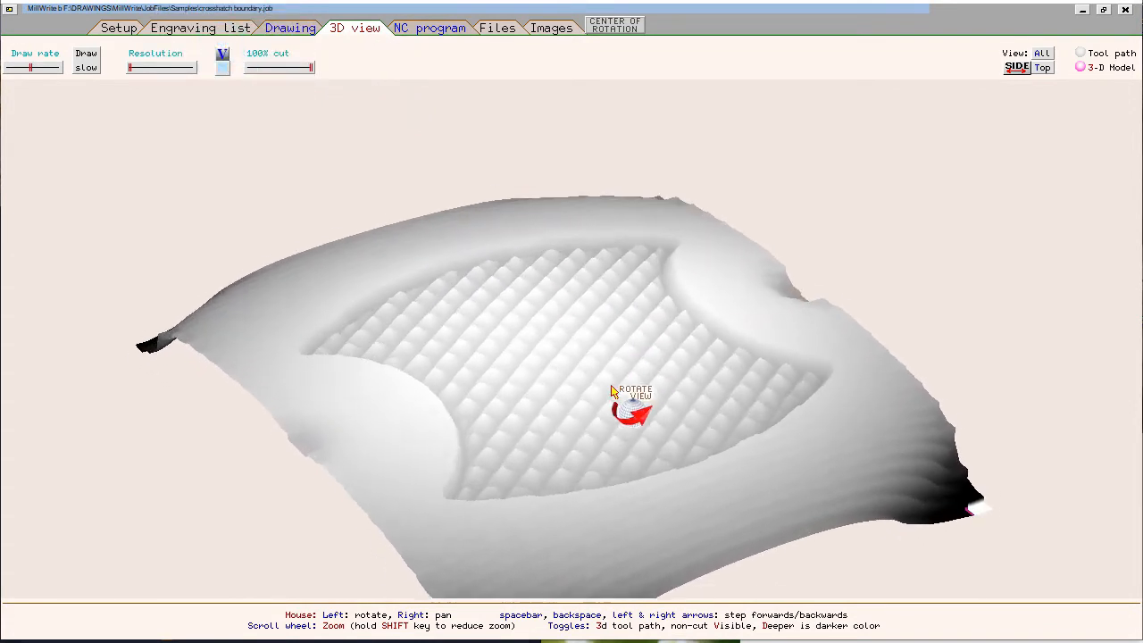
- Select the surface grid in the drawing and stretch it vertically by setting its Z min to max distance to 1
left_click(290, 27)
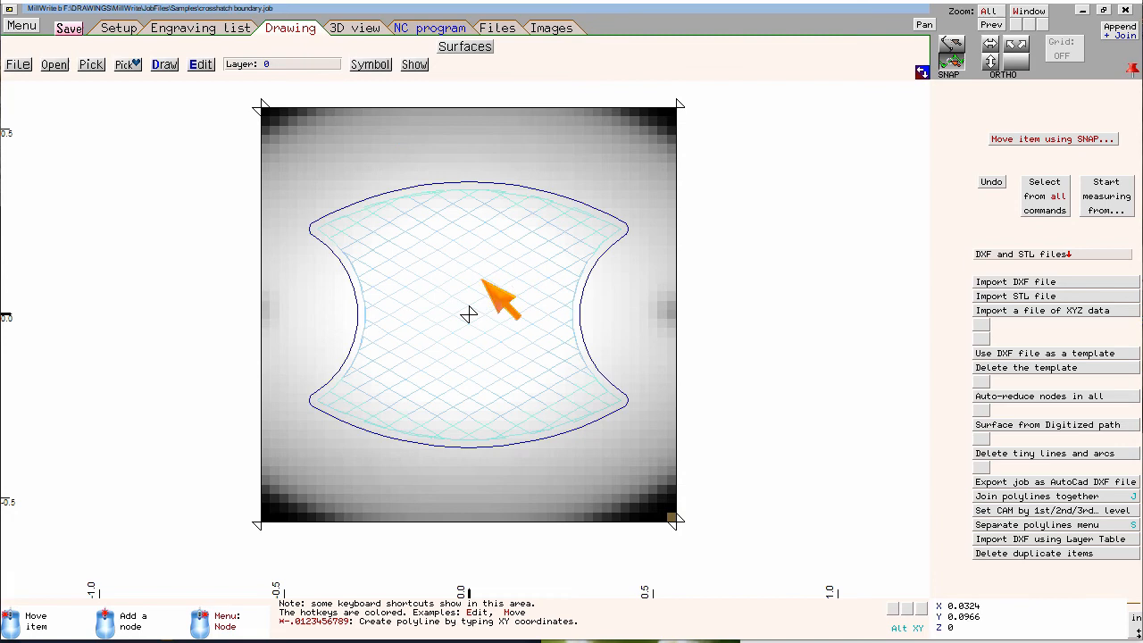
scroll(483, 281, "up", 1)
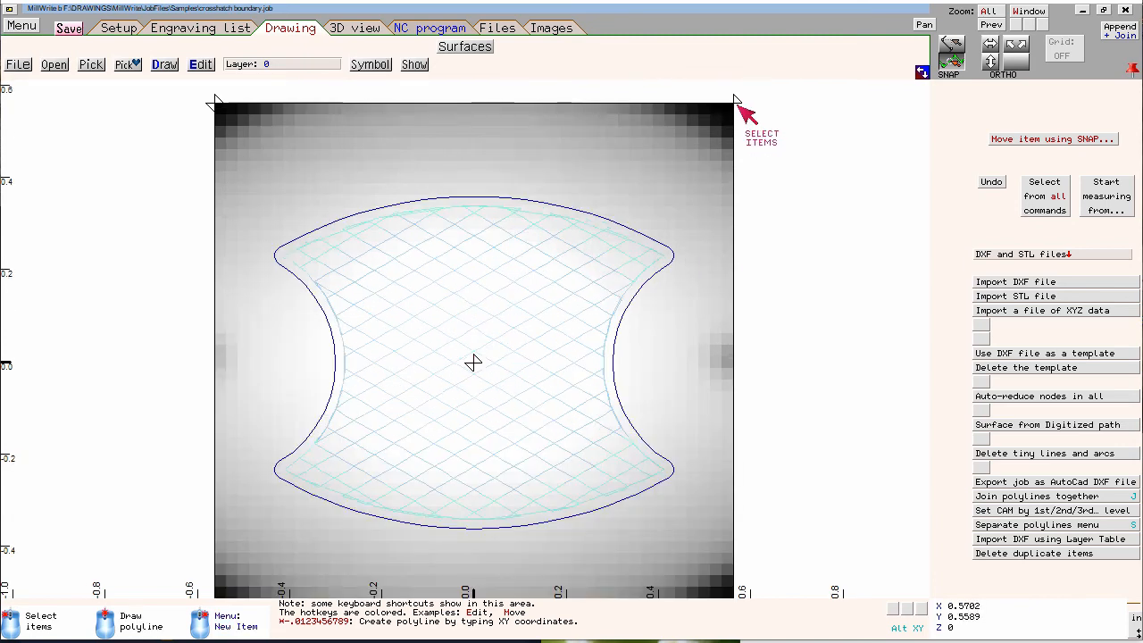
left_click(735, 101)
left_click(974, 91)
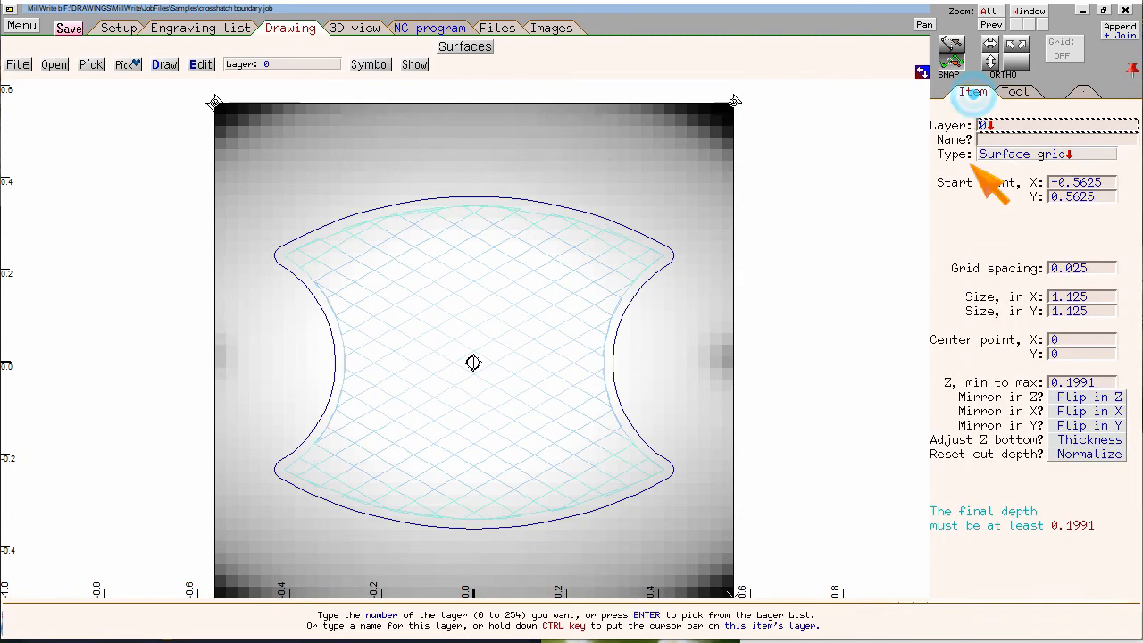
left_click(1069, 383)
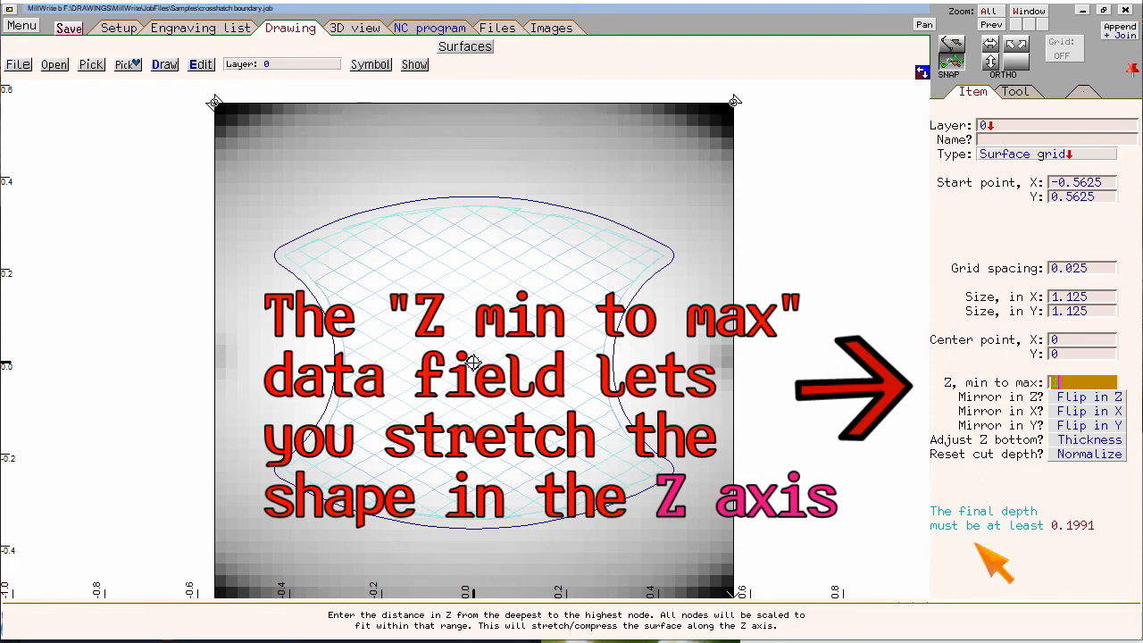
type("1")
key("Return")
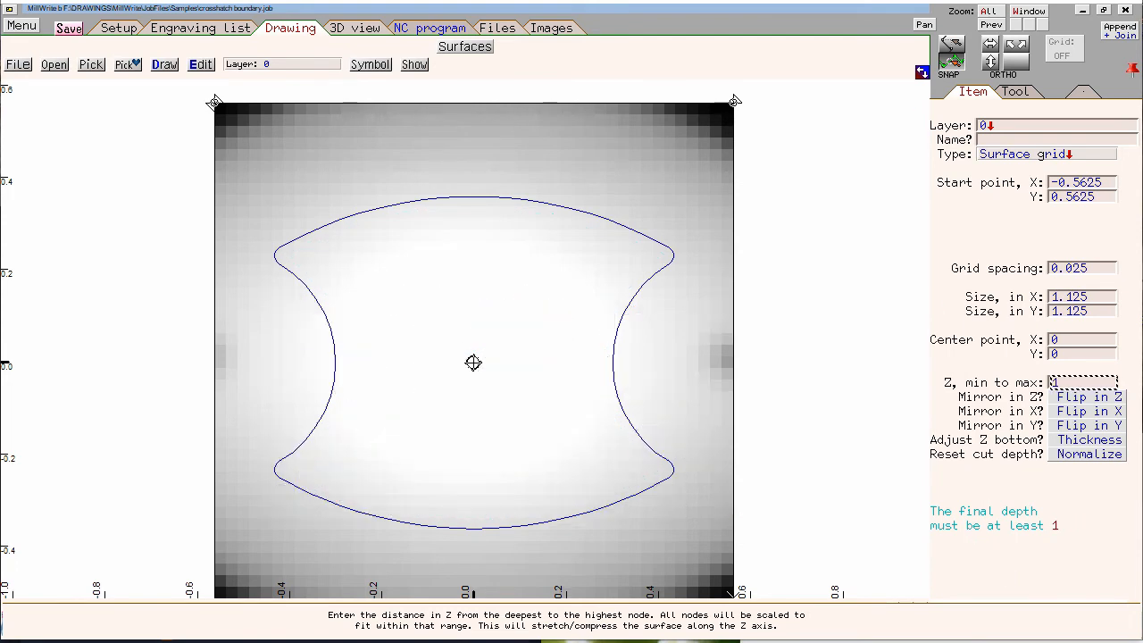
- Inspect the stretched surface with the outline, as well as its rendered 3D model, from several angles
left_click(922, 71)
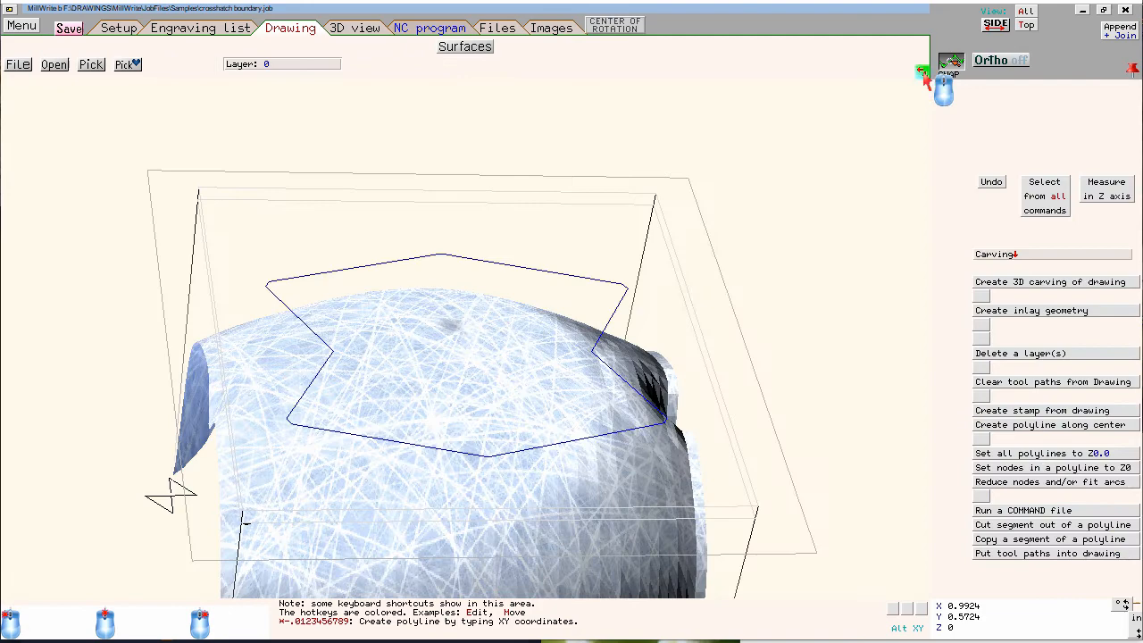
left_click_drag(741, 335, 773, 235)
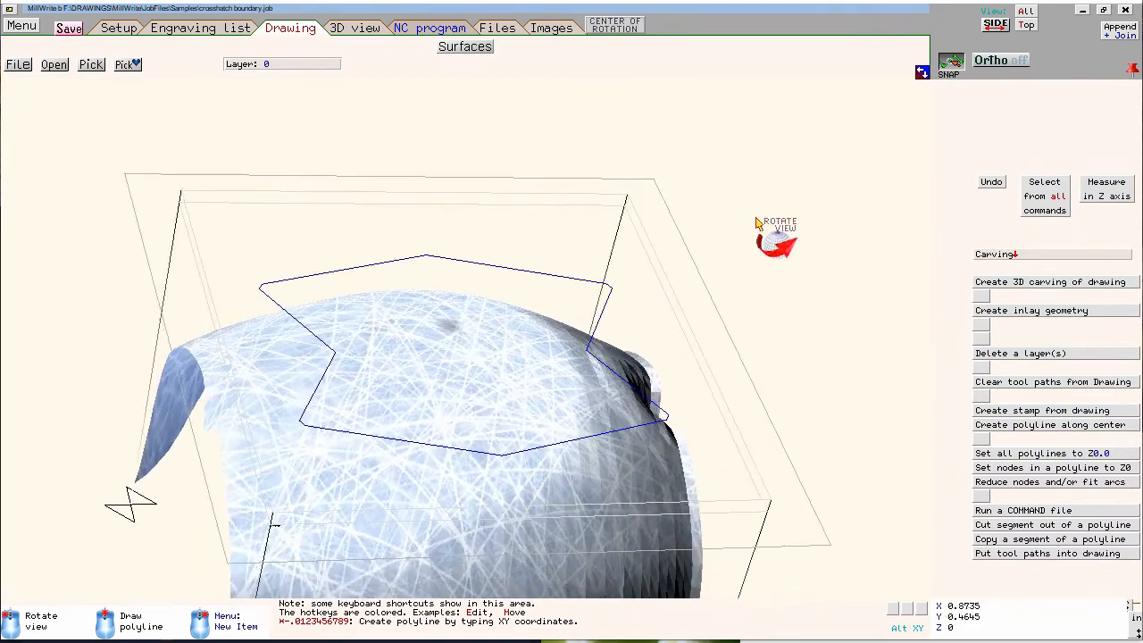
left_click(919, 73)
left_click(353, 29)
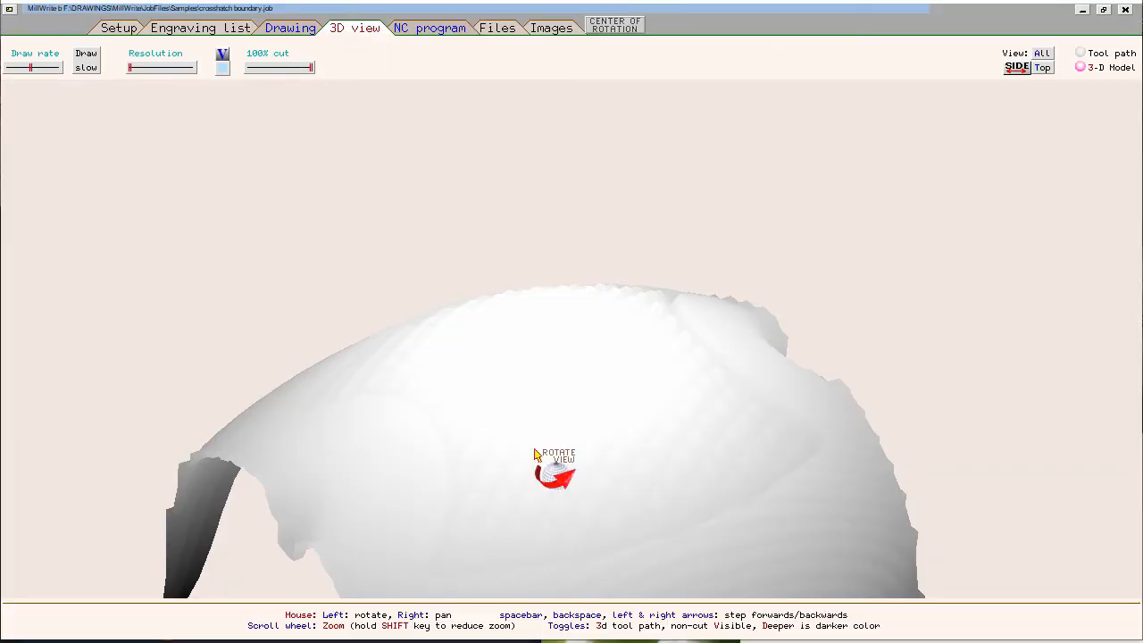
right_click_drag(572, 323, 576, 319)
left_click_drag(571, 323, 375, 134)
- Apply the wood_cracked.jpg texture to the stretched 3D model and examine the crosshatching from different angles
left_click(223, 60)
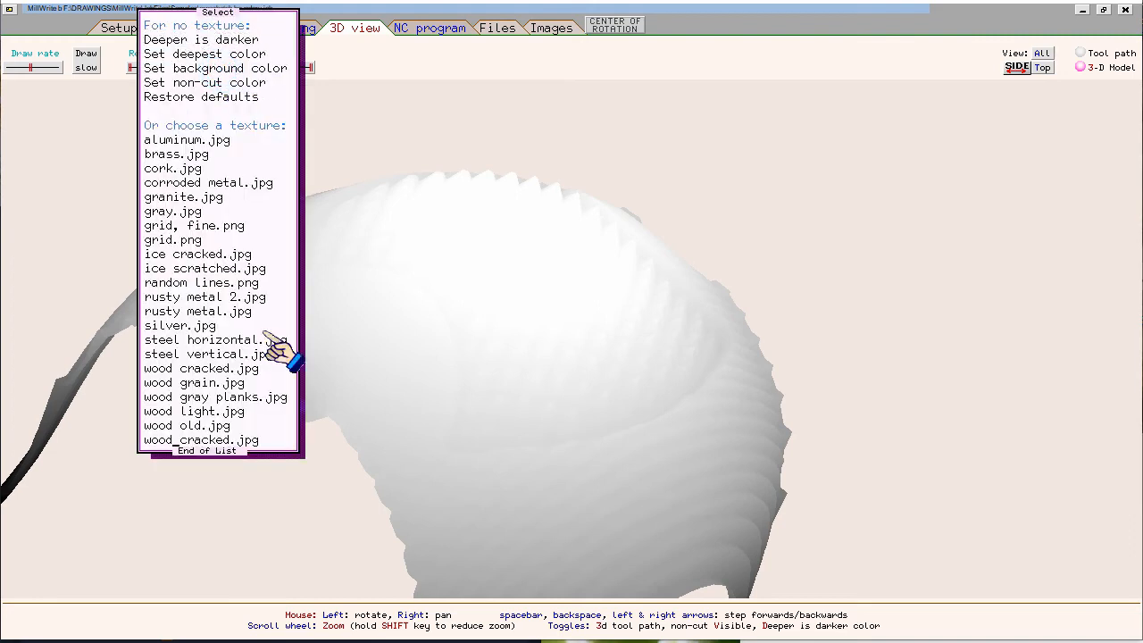
left_click(232, 439)
left_click_drag(233, 441, 725, 327)
left_click_drag(759, 237, 523, 380)
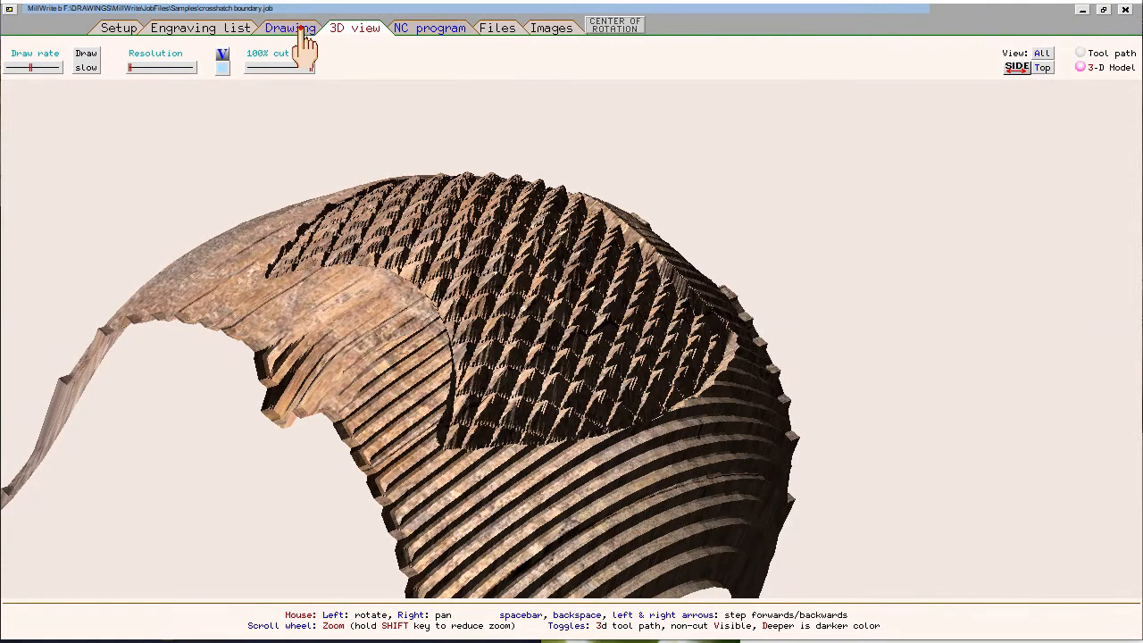
- Disable projections onto surfaces in the pocket options of the boundary outline
left_click(292, 30)
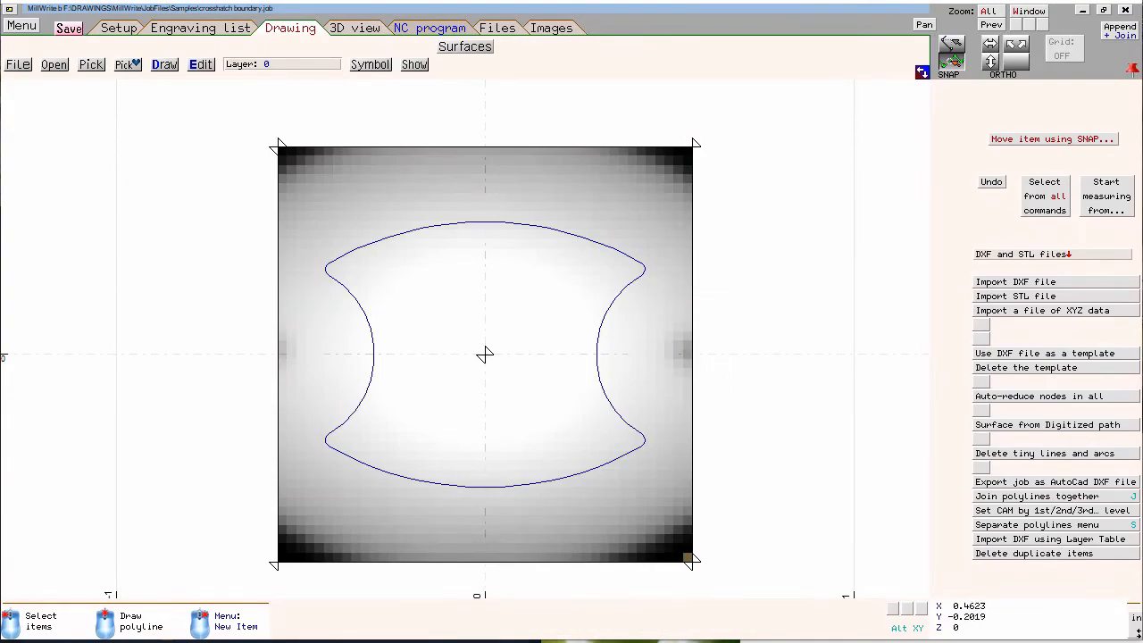
left_click(640, 441)
left_click(967, 469)
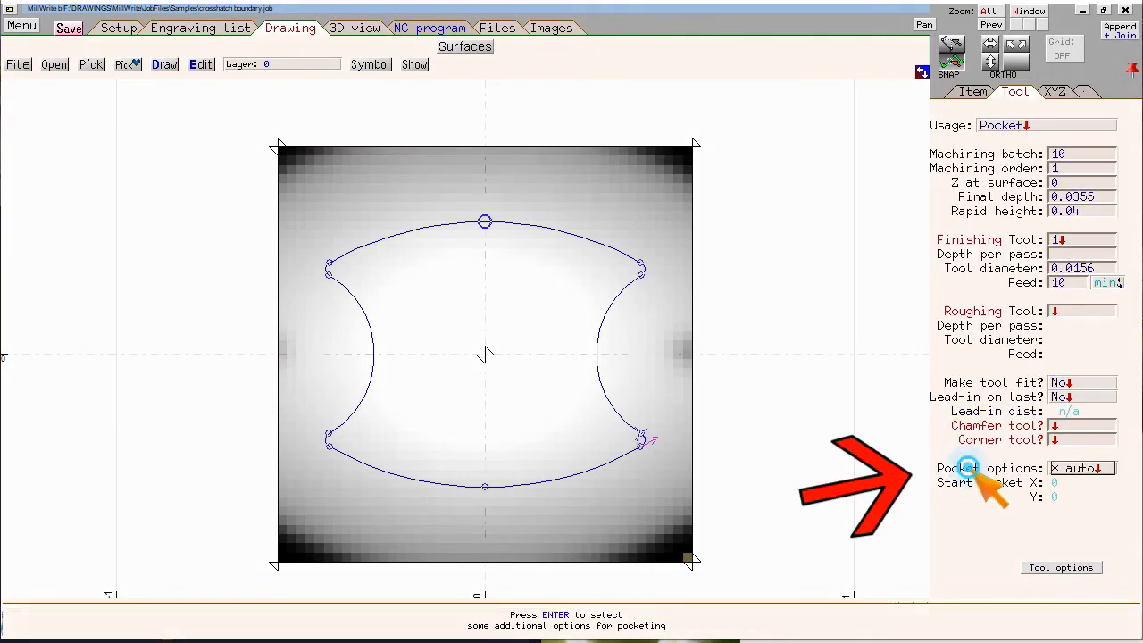
key("Return")
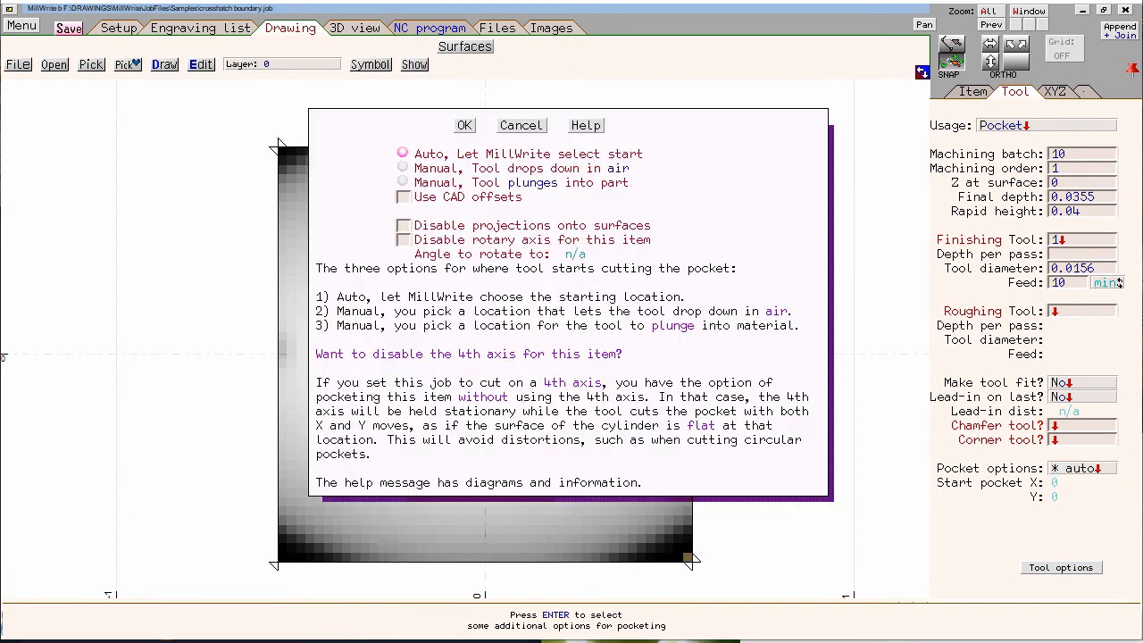
left_click(525, 228)
left_click(464, 126)
- Set the outline pocket's final depth to 0.1 and view the resulting cut in the 3D model
left_click(982, 198)
type("0.1")
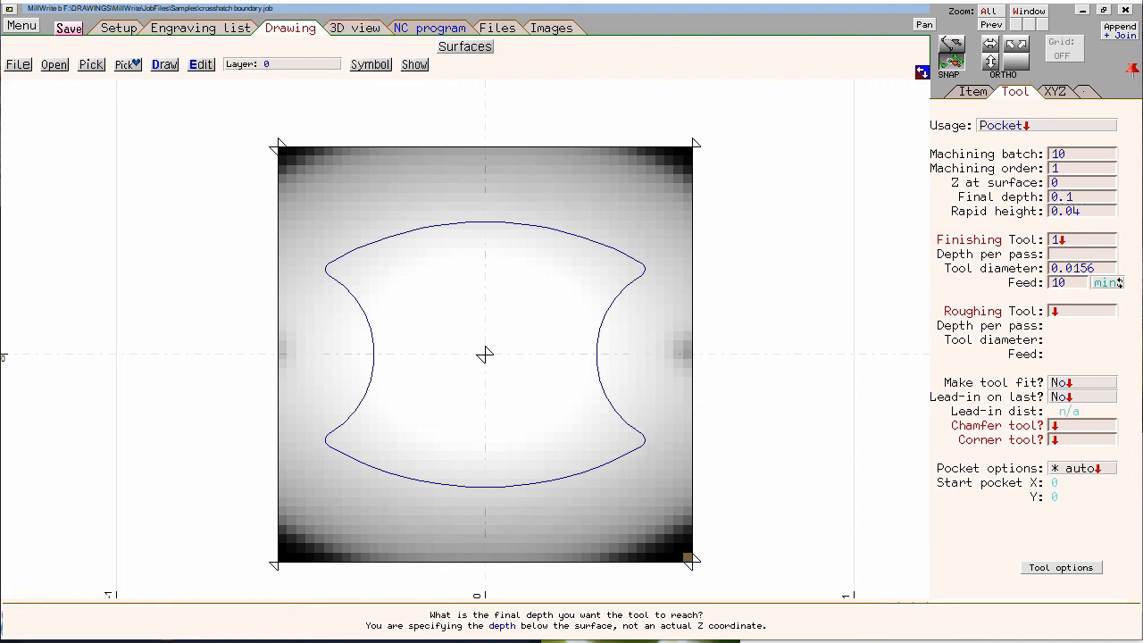
left_click(348, 32)
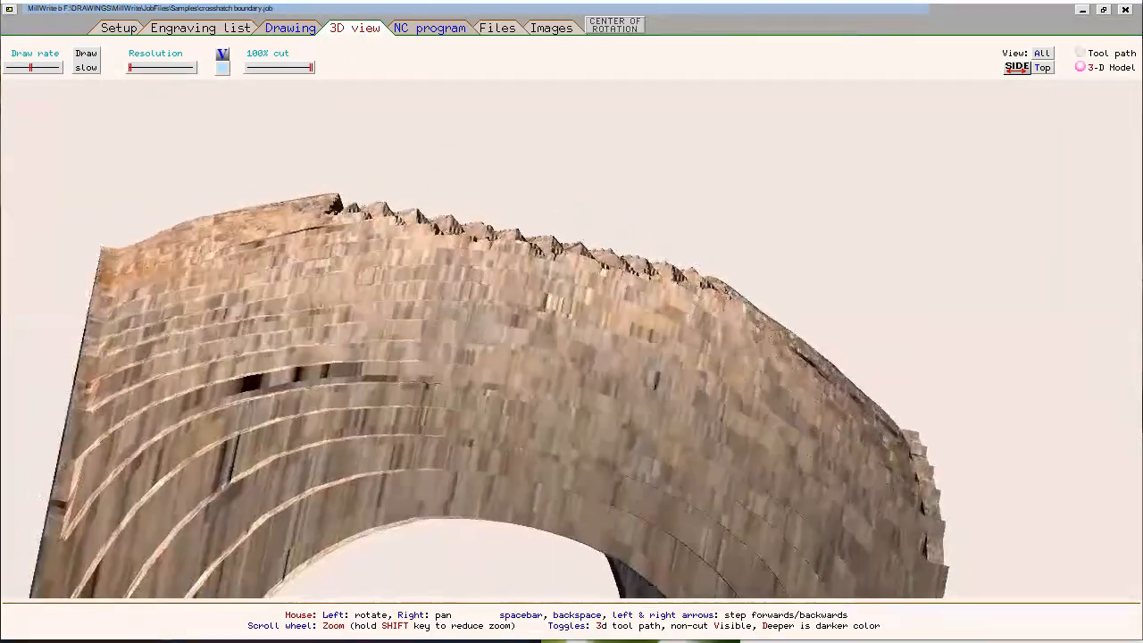